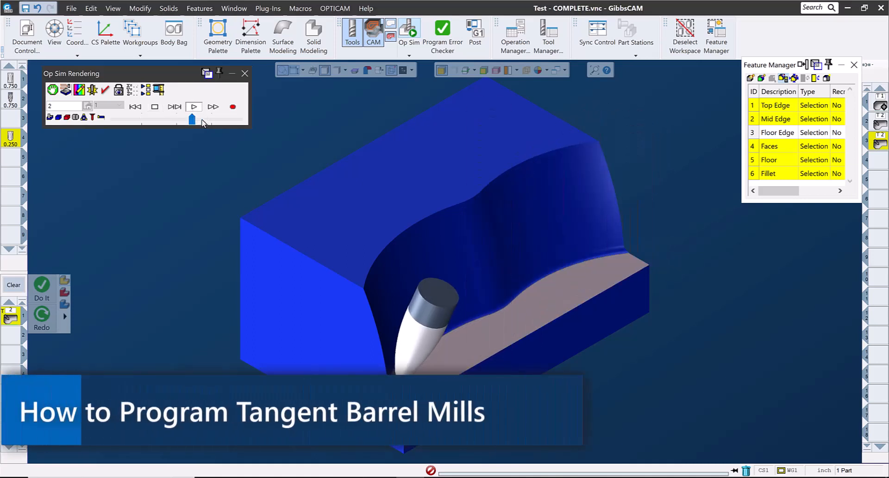
# Increase the playback speed of the operation simulation to watch the barrel mill finish the wall.
pyautogui.click(201, 120)
pyautogui.click(211, 118)
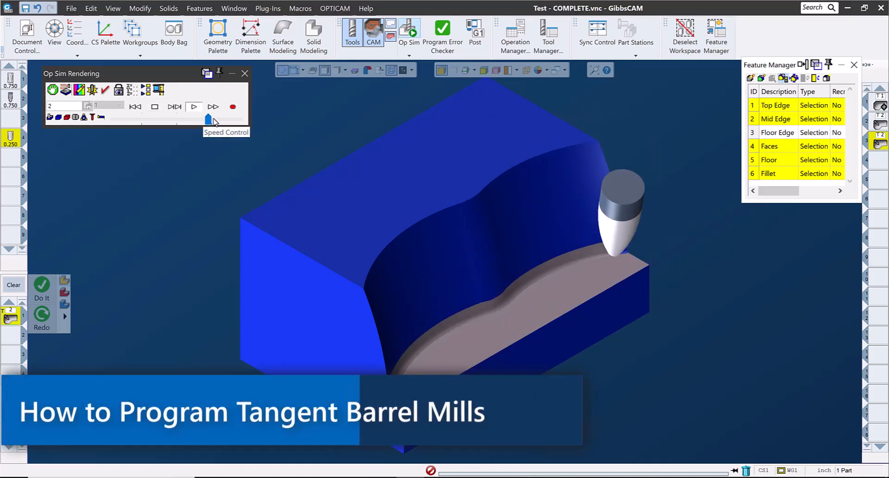
pyautogui.moveTo(211, 119); pyautogui.dragTo(217, 120)
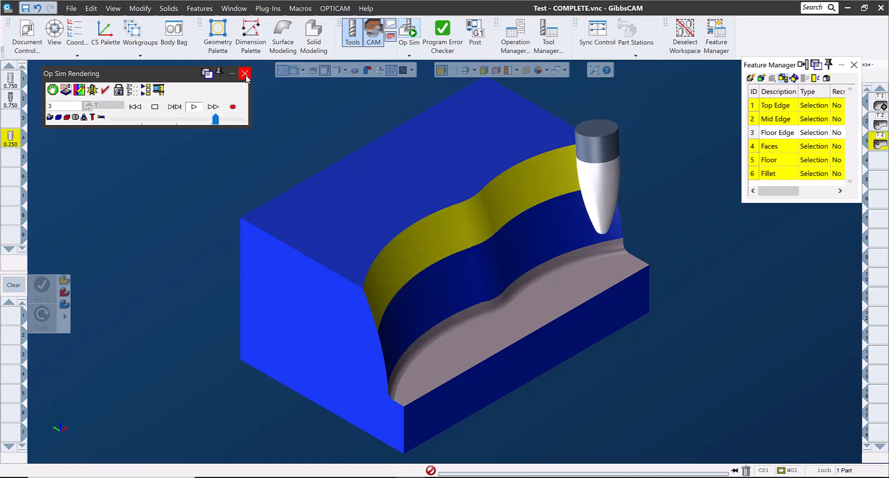
# Close the operation simulation and delete the third operation.
pyautogui.click(245, 74)
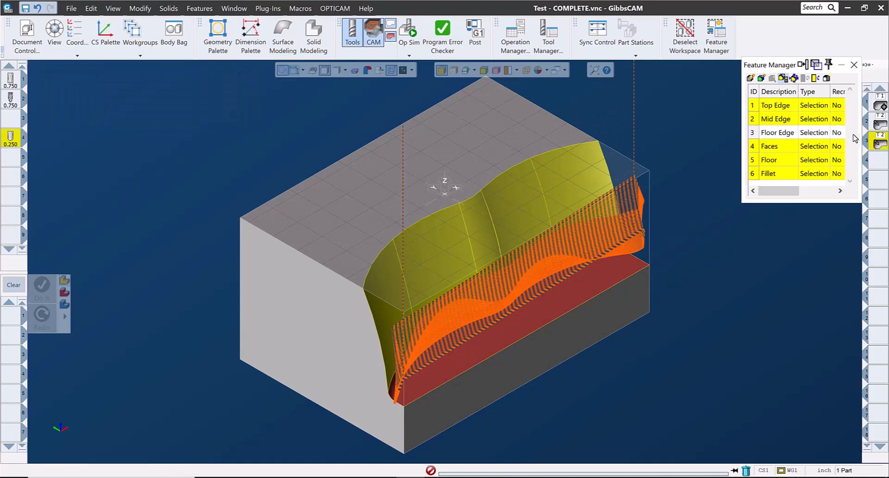
pyautogui.click(745, 470)
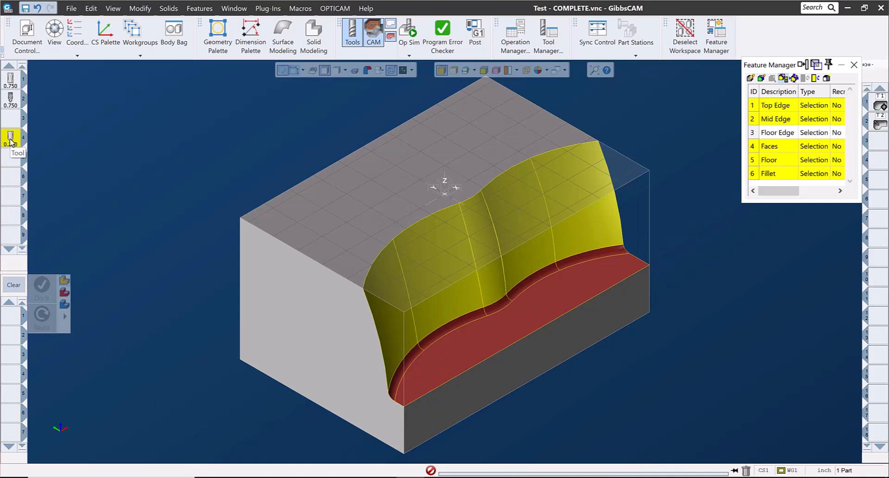
# Create a Surface process with tool 4, set its ridge height to 0.00005, and check the stepover.
pyautogui.moveTo(10, 141); pyautogui.dragTo(10, 314)
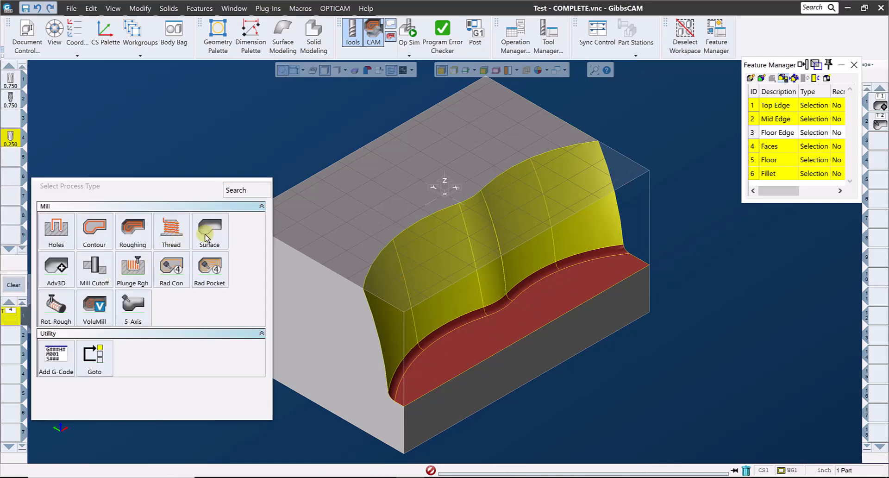
pyautogui.click(206, 237)
pyautogui.doubleClick(135, 269)
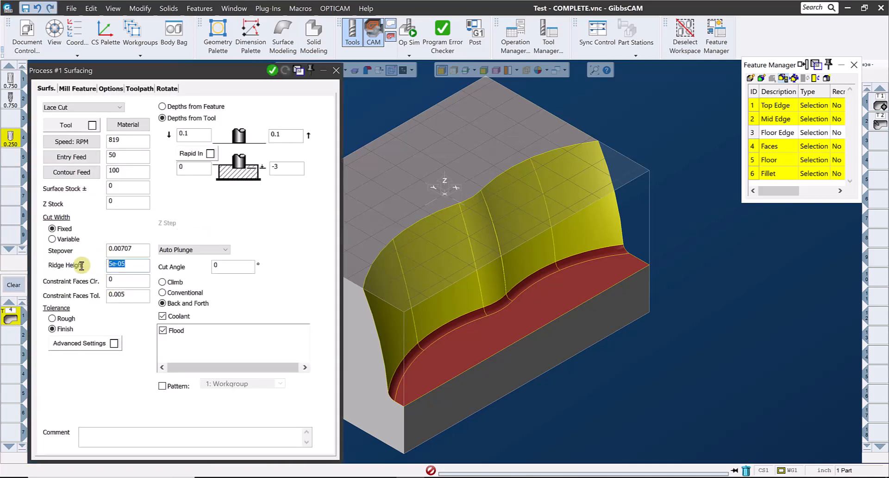
pyautogui.write('0.00005')
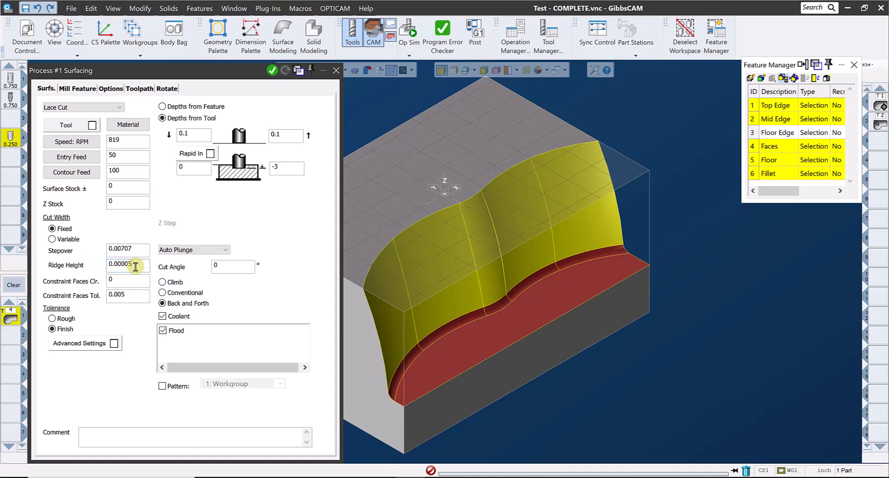
pyautogui.moveTo(140, 250); pyautogui.dragTo(97, 253)
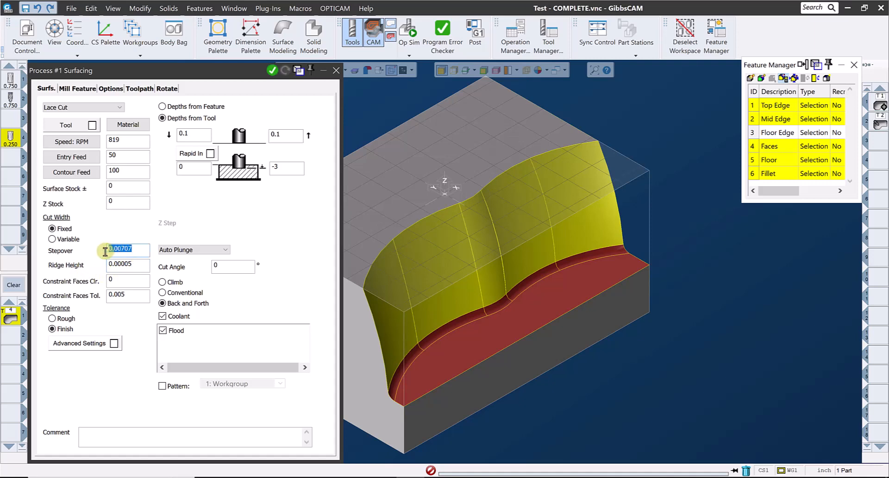
# Set tool 4's diameter to 0.5 inch and re-enter the 0.00005 ridge height to recalculate the stepover.
pyautogui.doubleClick(10, 139)
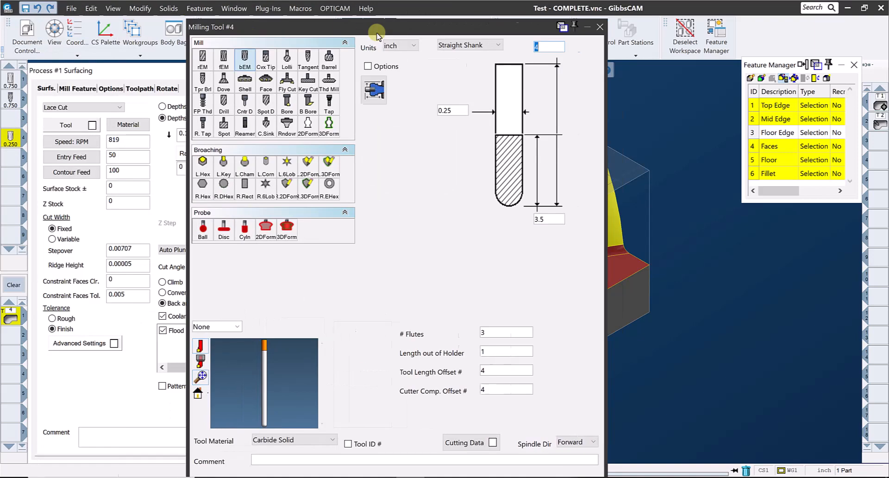
pyautogui.moveTo(377, 34); pyautogui.dragTo(549, 45)
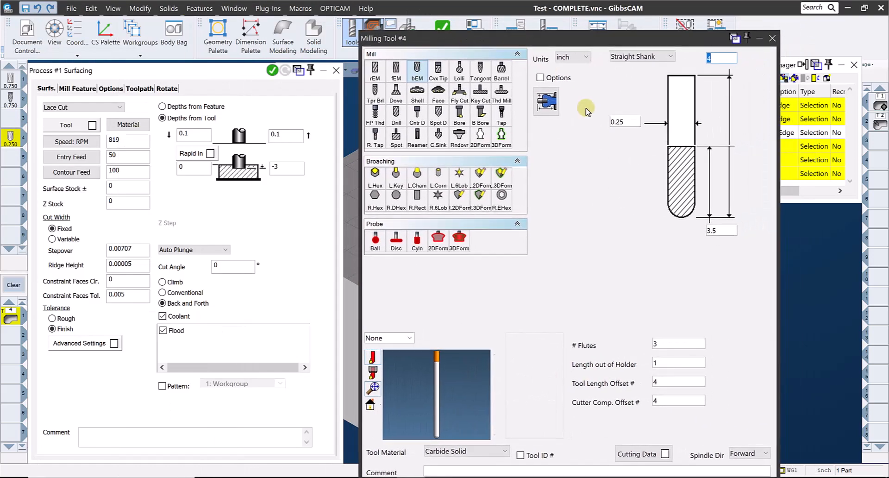
pyautogui.doubleClick(623, 121)
pyautogui.write('.5')
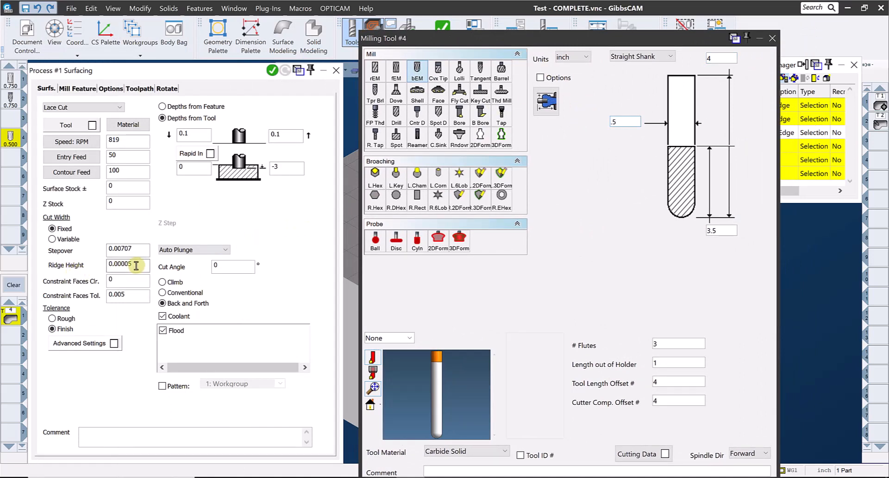
pyautogui.doubleClick(122, 264)
pyautogui.write('0.00005')
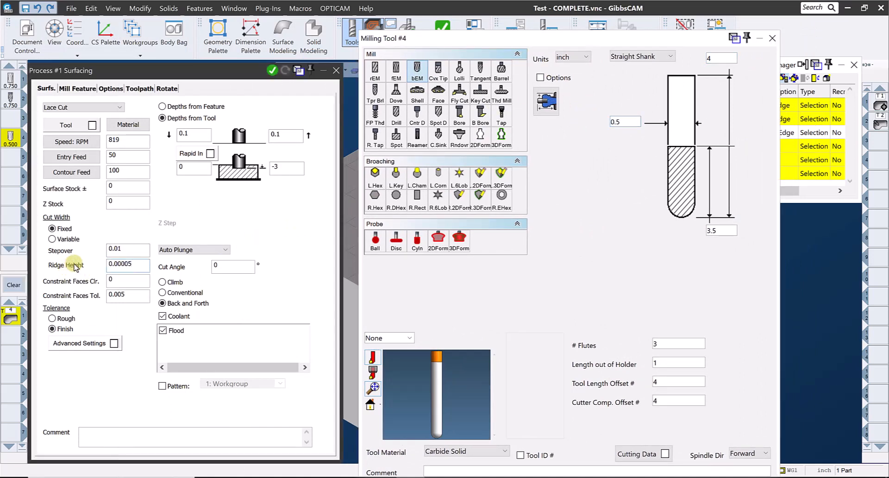
pyautogui.doubleClick(116, 249)
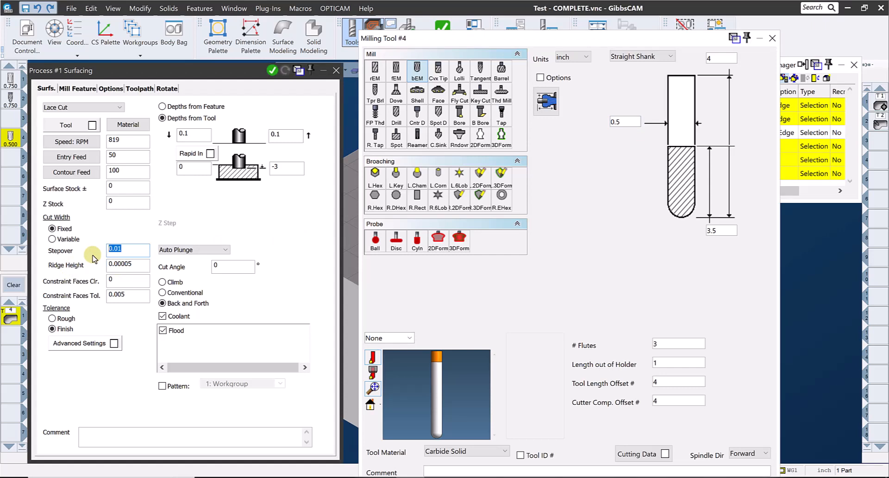
# Set tool 4's diameter to 7 inches and re-enter the 0.00005 ridge height to recalculate the stepover.
pyautogui.doubleClick(622, 121)
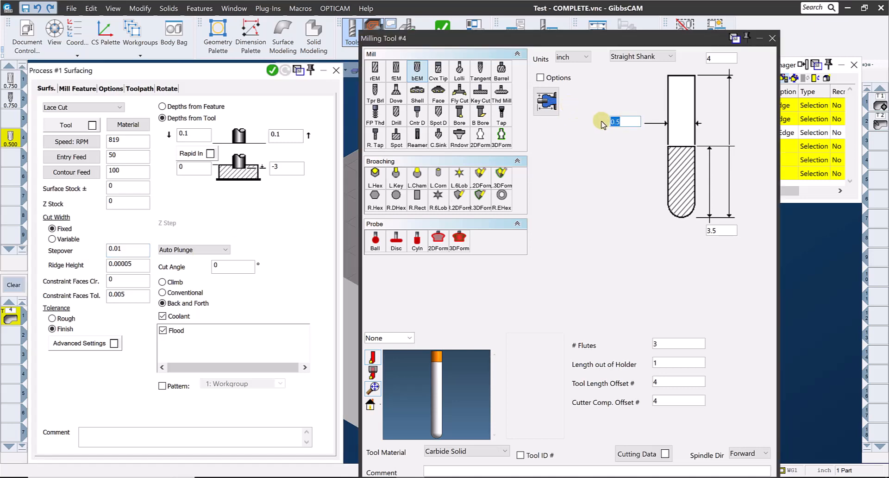
pyautogui.write('7')
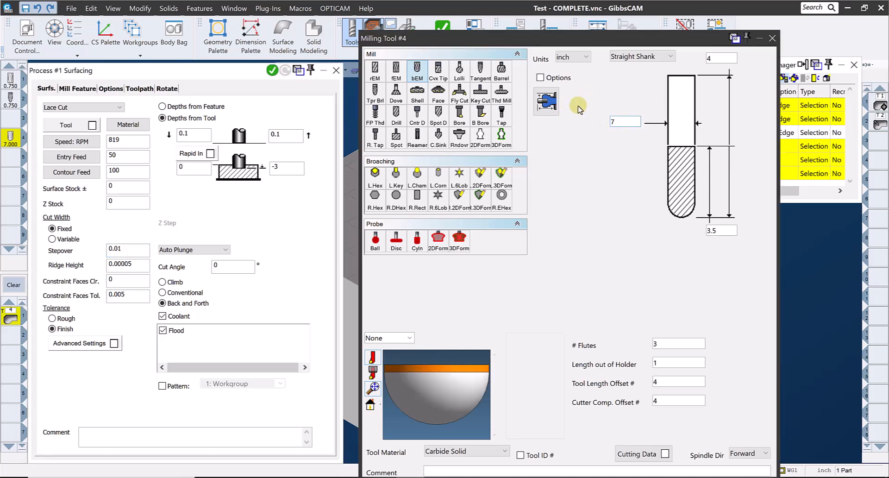
pyautogui.moveTo(135, 263); pyautogui.dragTo(80, 269)
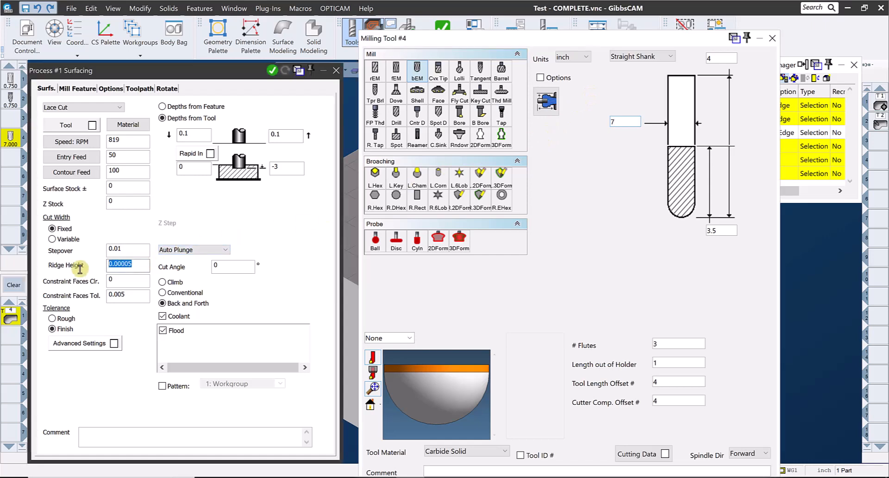
pyautogui.write('0.00005')
pyautogui.moveTo(147, 250); pyautogui.dragTo(88, 247)
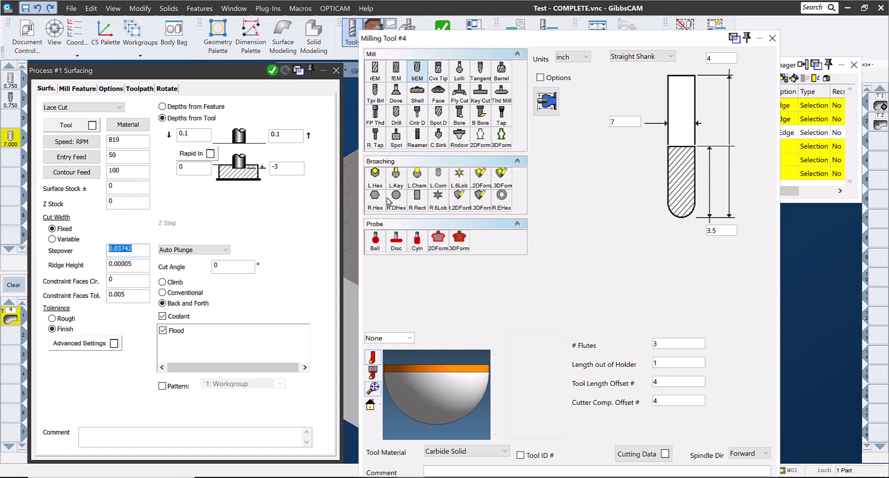
# Close the tool 4 and surfacing process settings and clear the process list.
pyautogui.click(771, 40)
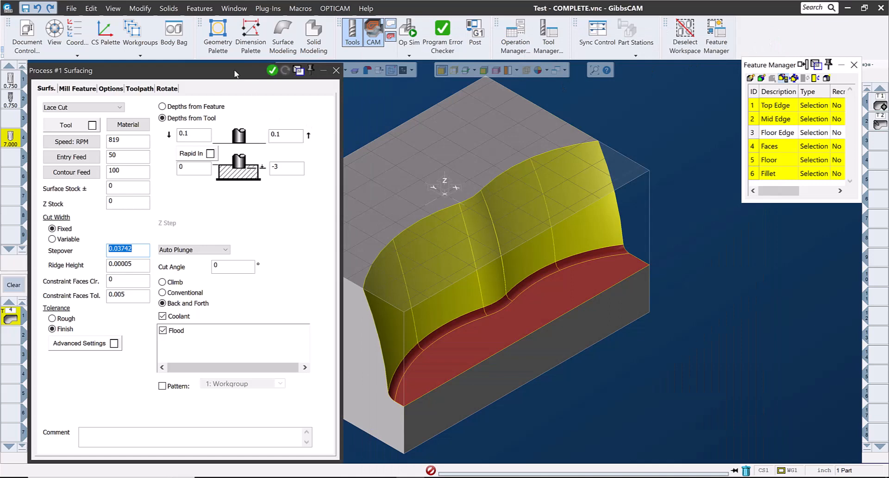
pyautogui.moveTo(234, 71); pyautogui.dragTo(608, 67)
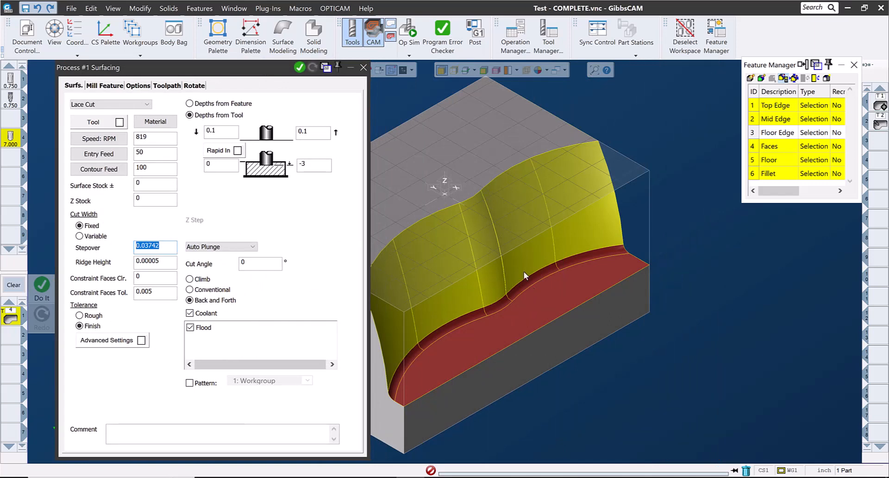
pyautogui.click(364, 69)
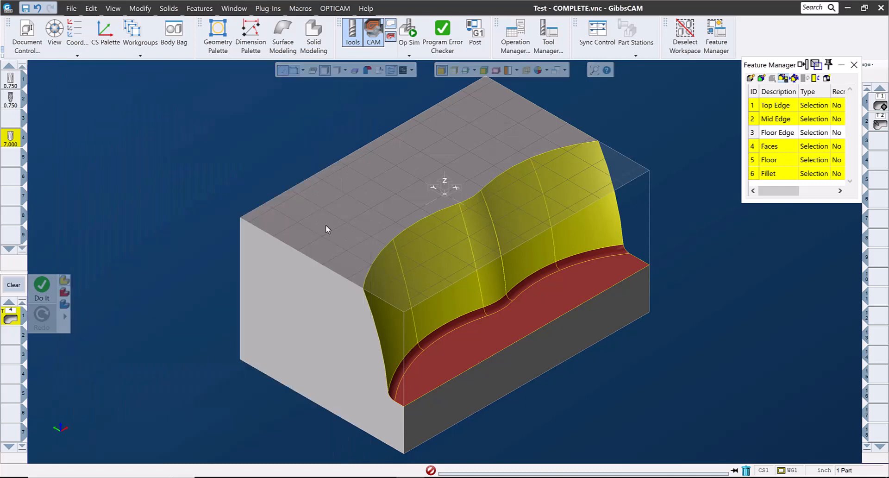
pyautogui.moveTo(374, 299); pyautogui.dragTo(456, 314, button='middle')
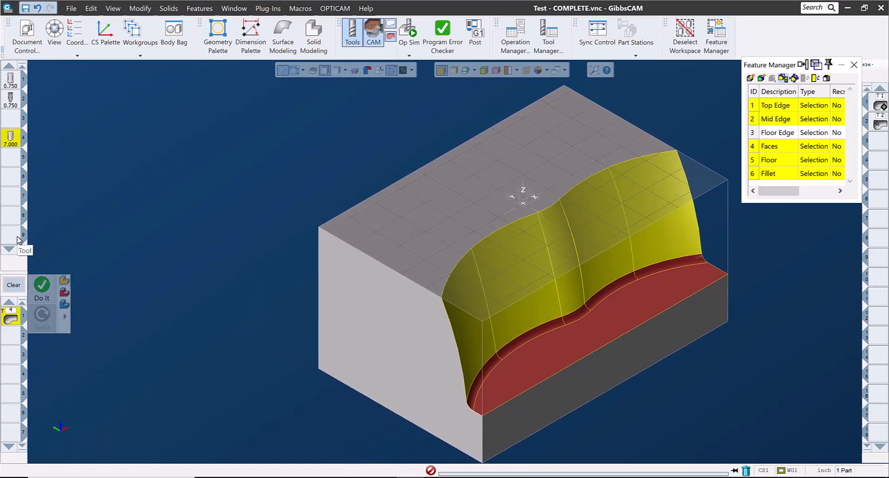
pyautogui.click(14, 285)
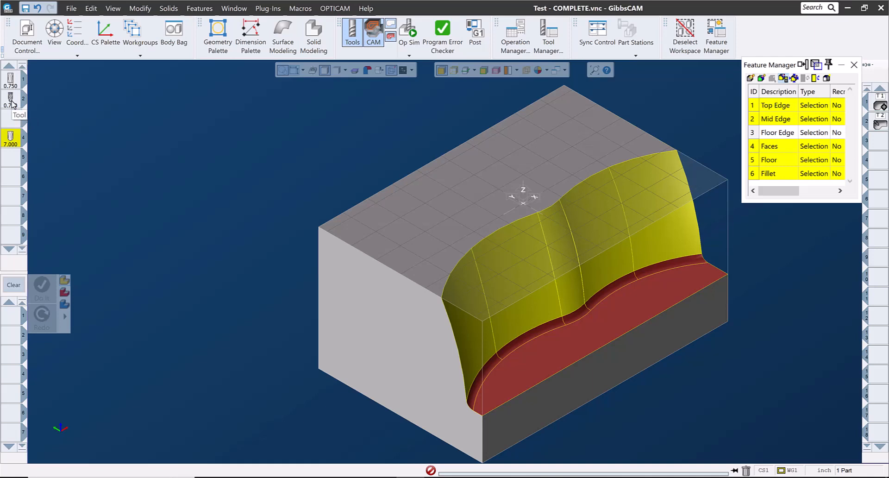
# Open the definition of tool 2 beside the part and check its Tangent mill type.
pyautogui.doubleClick(10, 99)
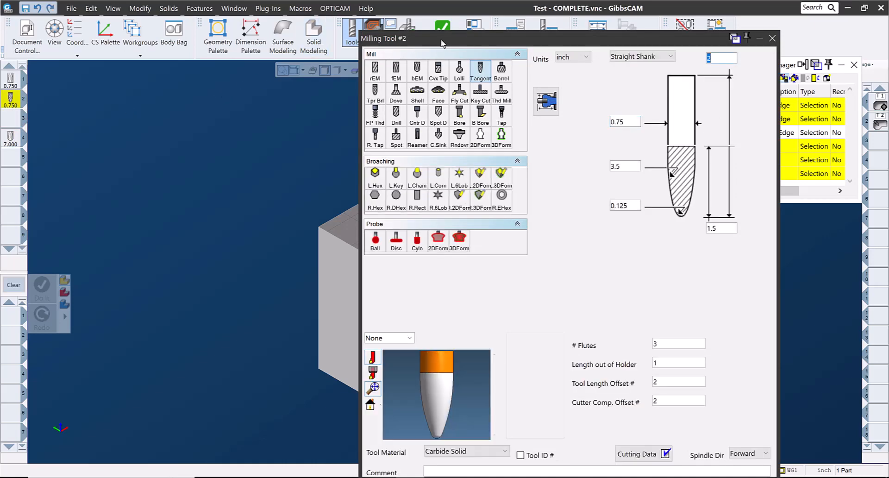
pyautogui.moveTo(442, 43); pyautogui.dragTo(118, 75)
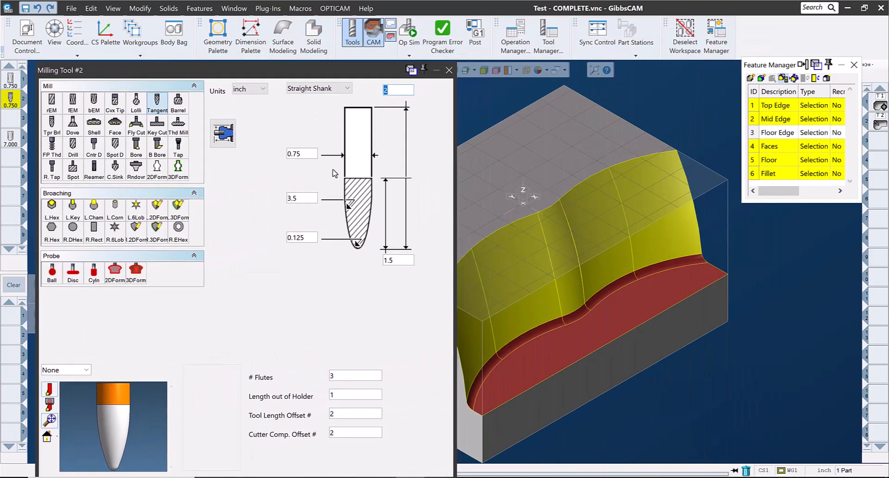
pyautogui.moveTo(529, 227); pyautogui.dragTo(600, 225, button='middle')
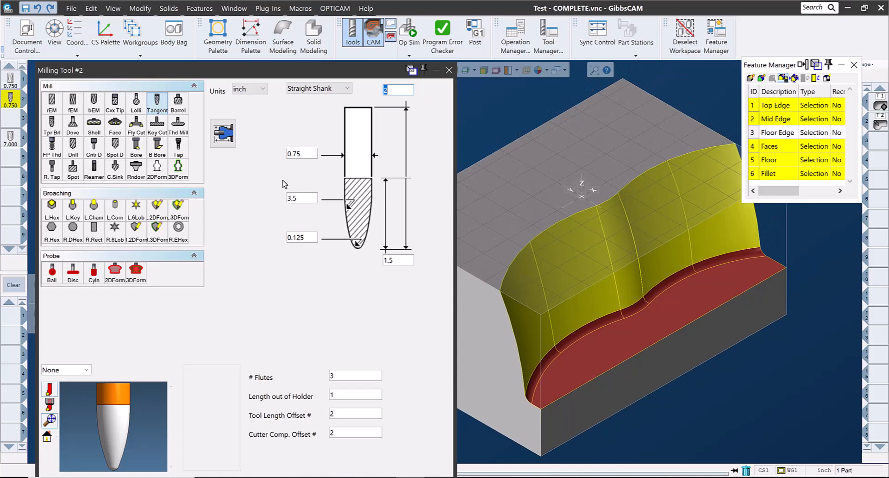
pyautogui.click(156, 104)
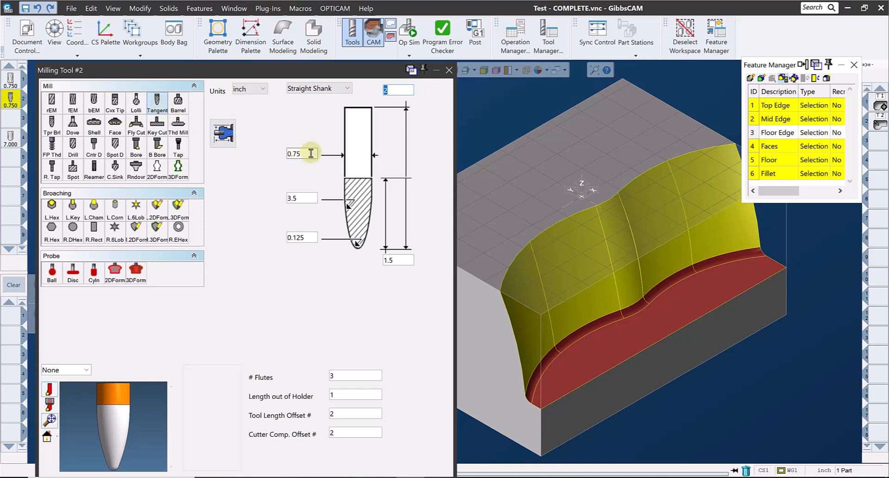
# Examine the tangent barrel mill's shank diameter, flute length, barrel side radius and tip radius.
pyautogui.moveTo(307, 154); pyautogui.dragTo(255, 154)
pyautogui.moveTo(394, 259); pyautogui.dragTo(366, 259)
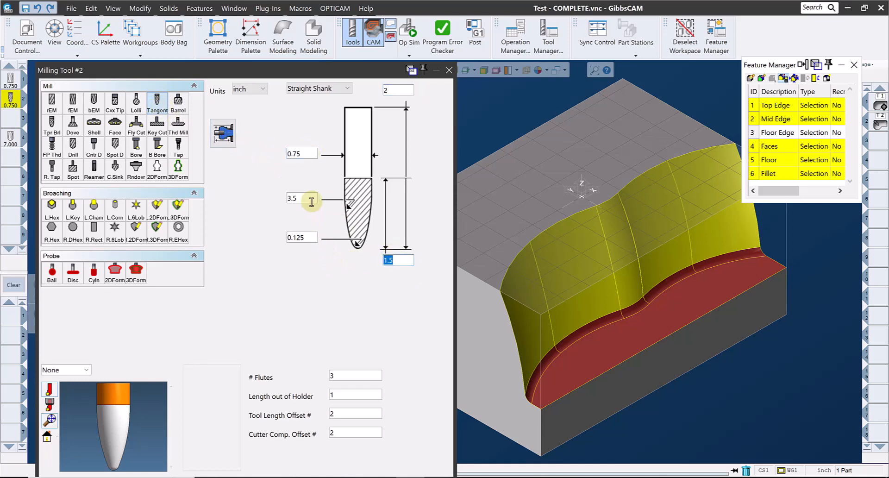
pyautogui.moveTo(309, 198); pyautogui.dragTo(273, 196)
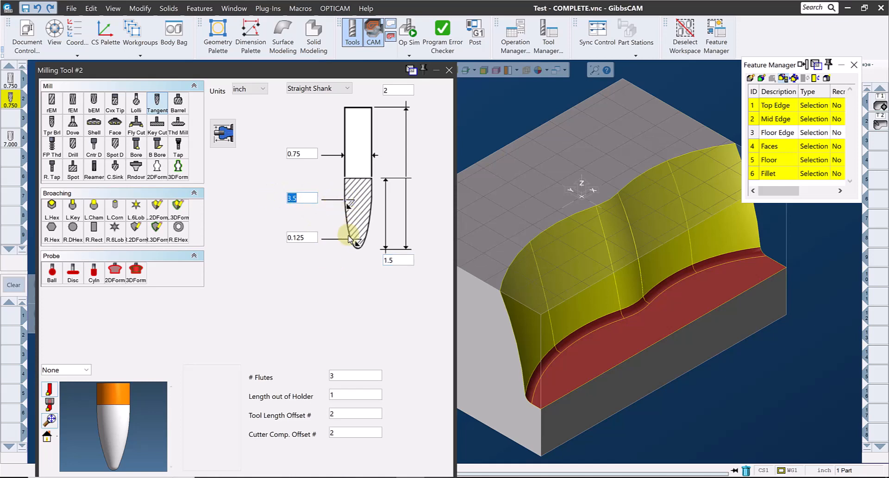
pyautogui.moveTo(319, 238); pyautogui.dragTo(265, 240)
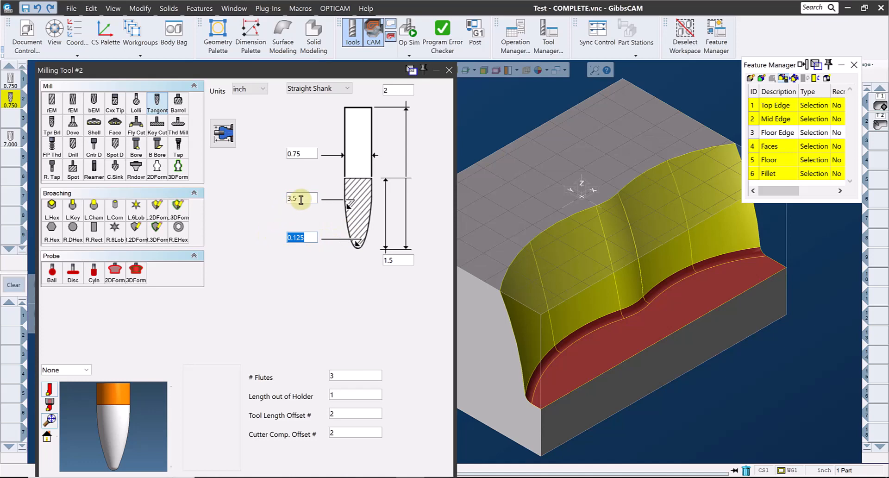
pyautogui.moveTo(297, 198); pyautogui.dragTo(280, 198)
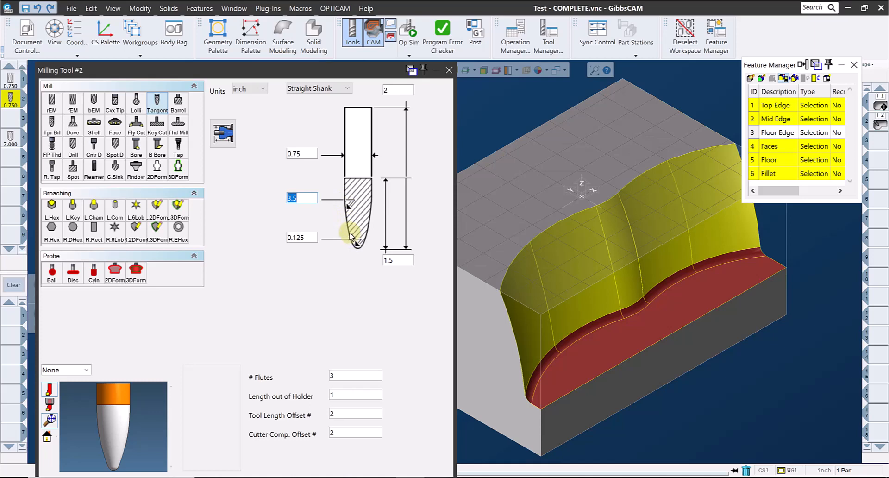
pyautogui.click(299, 153)
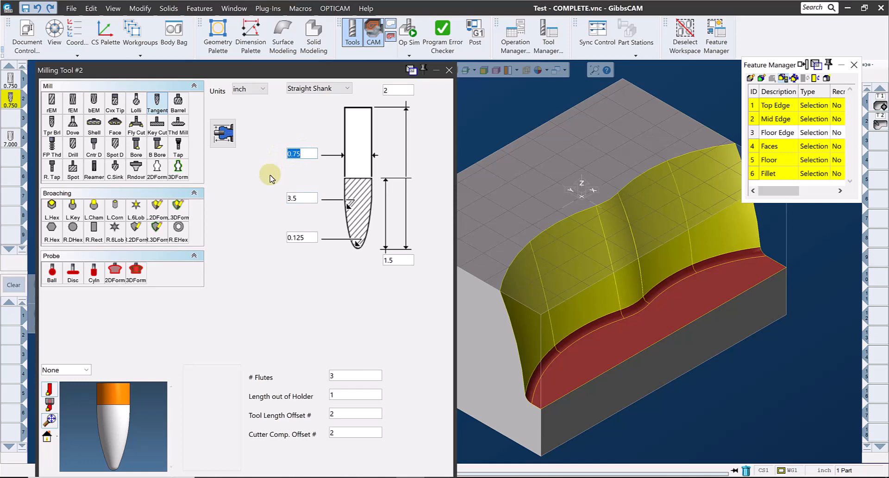
pyautogui.click(299, 237)
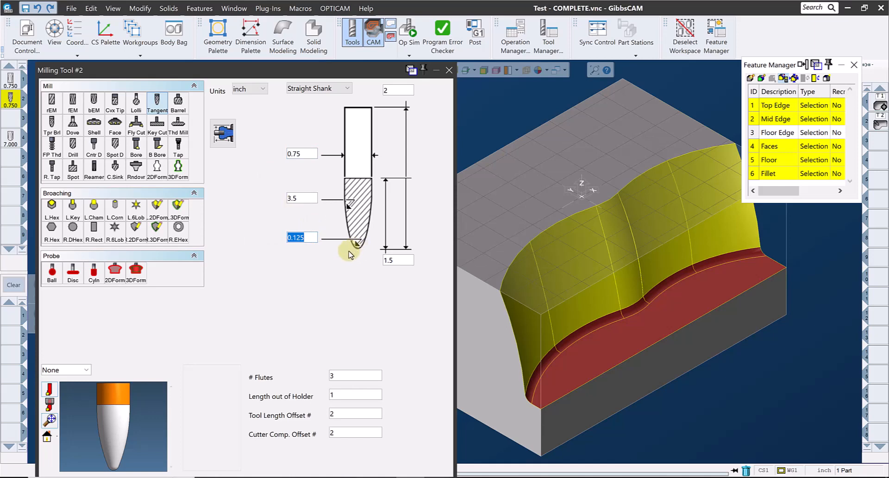
pyautogui.click(304, 198)
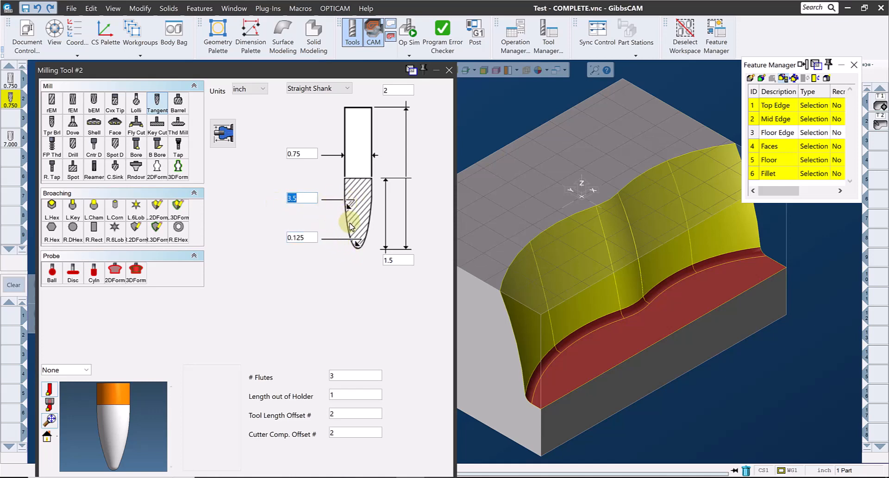
pyautogui.click(308, 238)
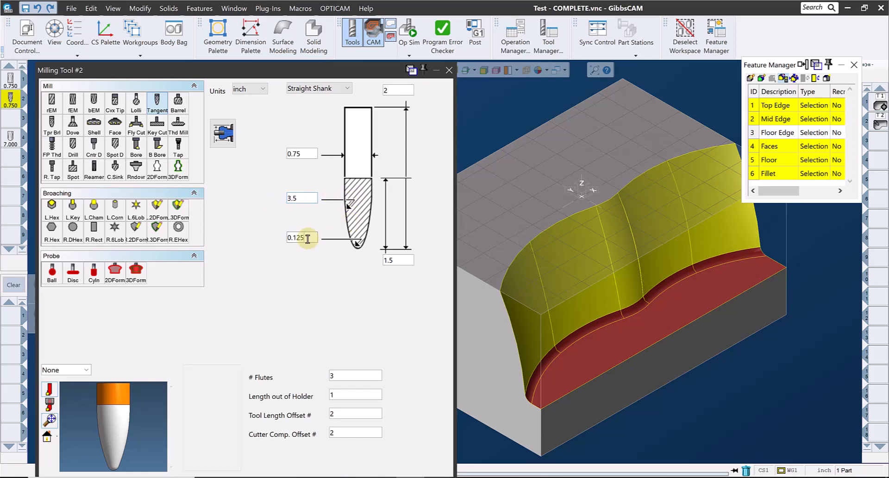
pyautogui.moveTo(308, 237); pyautogui.dragTo(271, 237)
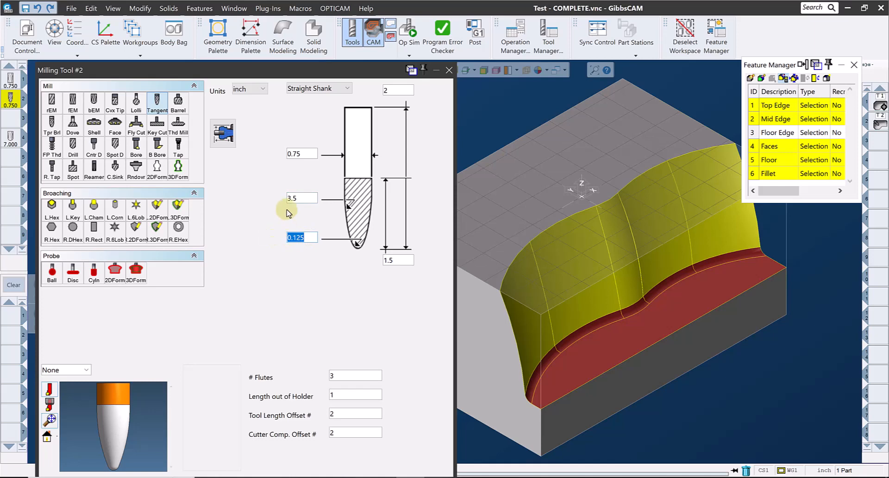
# Recheck the shank diameter and tip radius in tool 2's definition and close it.
pyautogui.moveTo(312, 153); pyautogui.dragTo(250, 151)
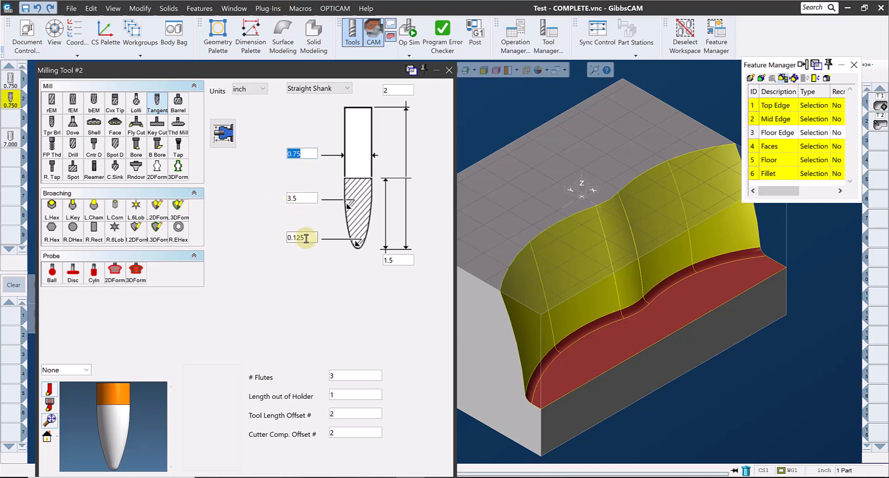
pyautogui.moveTo(309, 237); pyautogui.dragTo(267, 238)
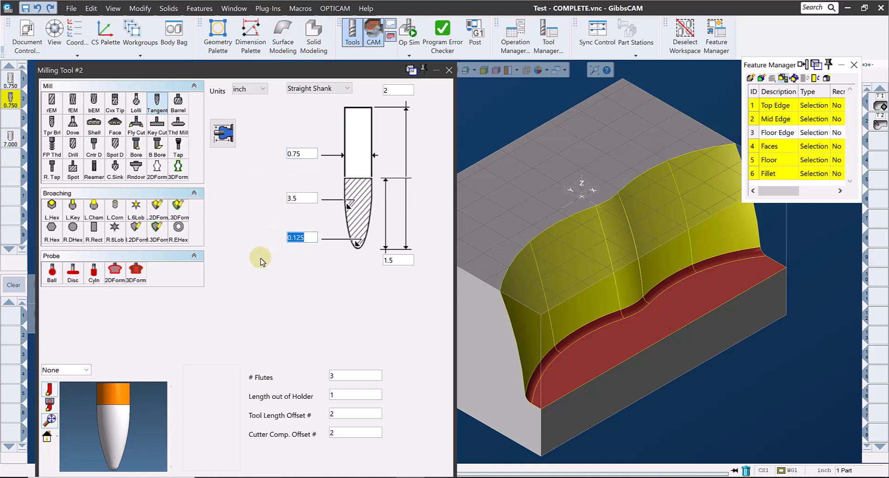
pyautogui.click(449, 70)
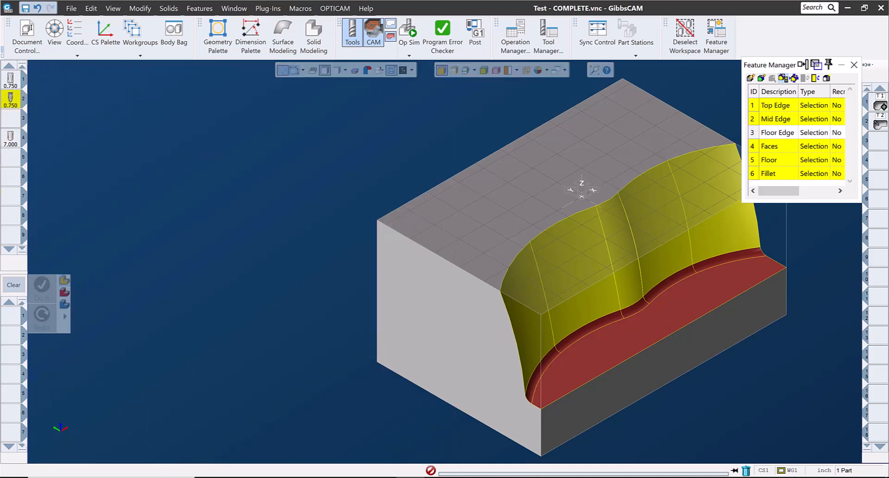
# Create a 5-Axis process with tool 2 and deselect all features on the part.
pyautogui.click(13, 319)
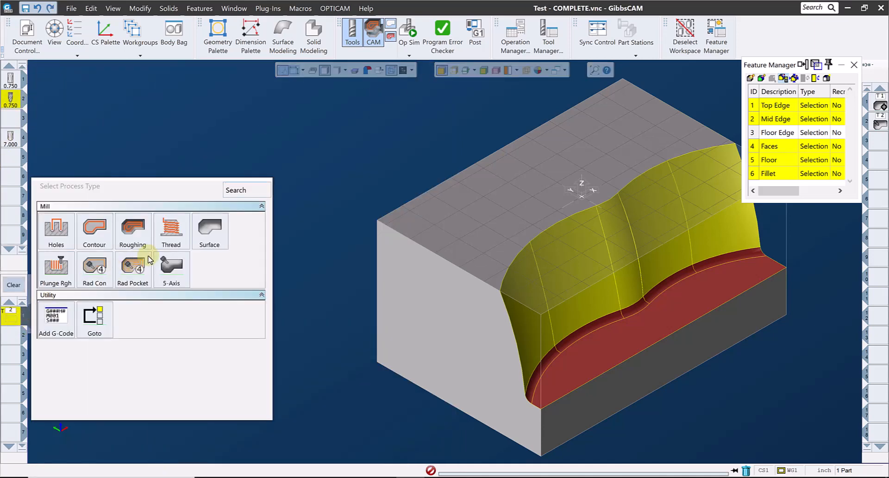
pyautogui.click(166, 273)
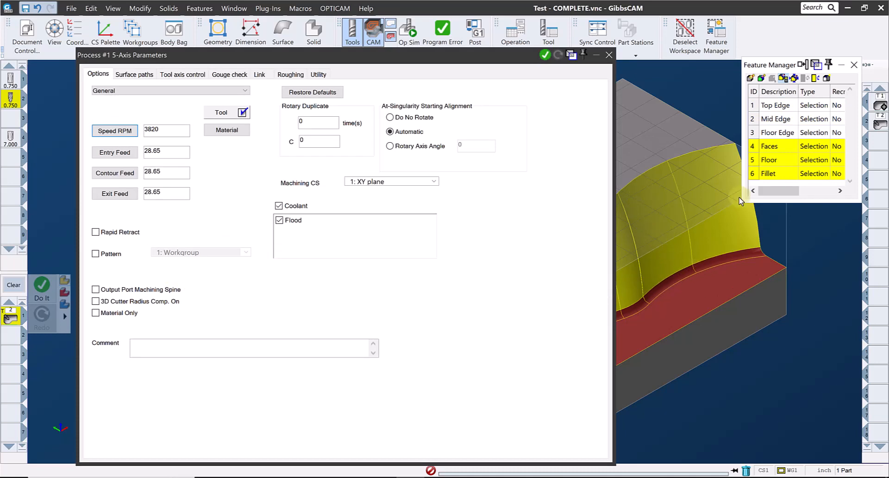
pyautogui.click(689, 52)
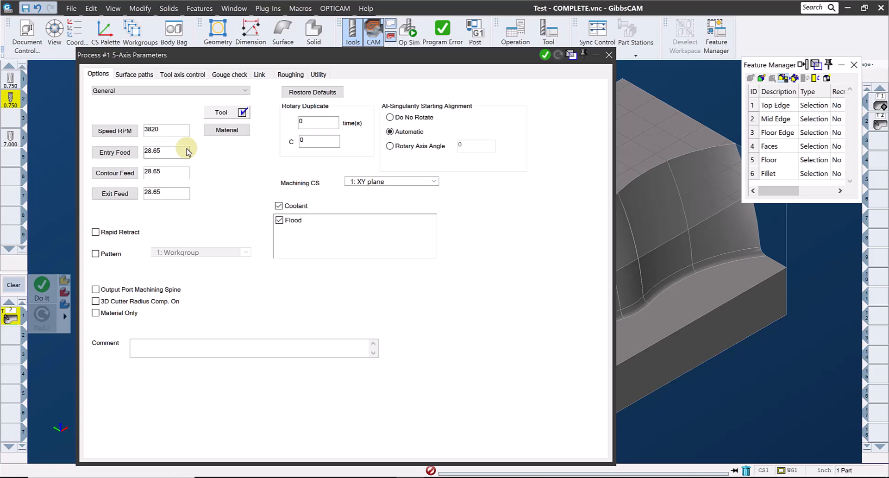
# Restore the 5-axis process defaults and recalculate the feeds from tool 2's 3/4" Tangent Barrel feeds and speeds entry.
pyautogui.click(306, 93)
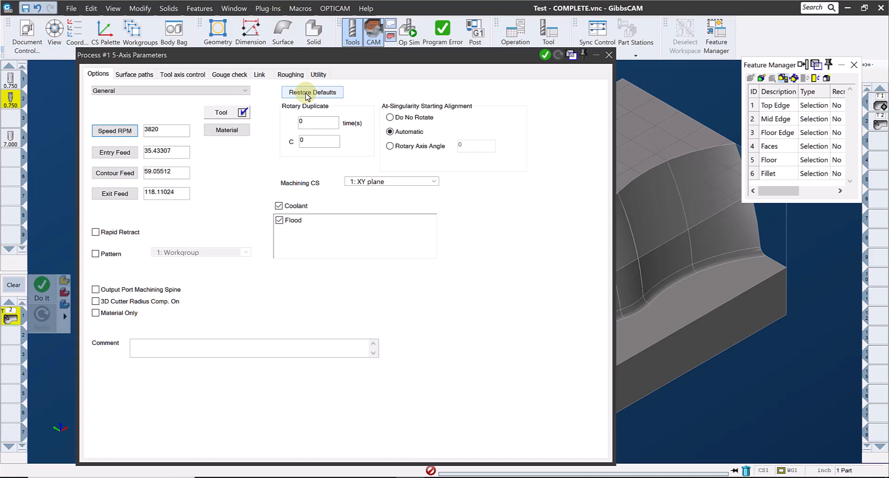
pyautogui.click(220, 114)
pyautogui.click(324, 219)
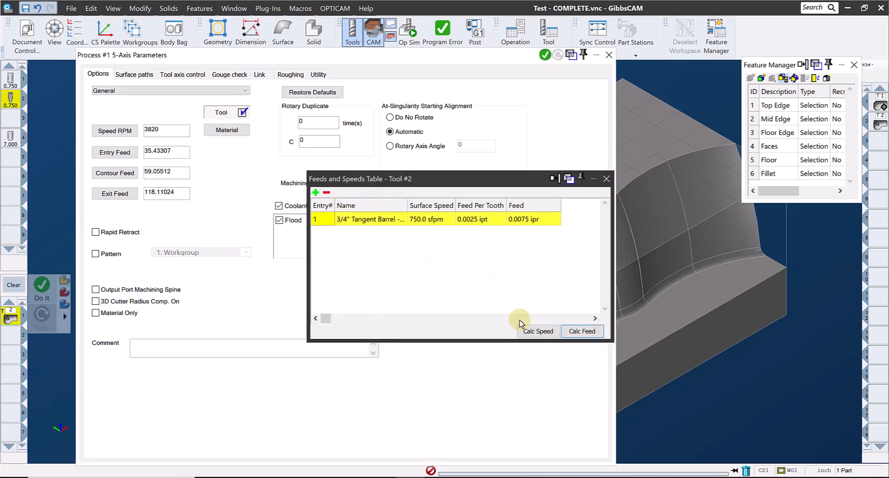
pyautogui.click(580, 331)
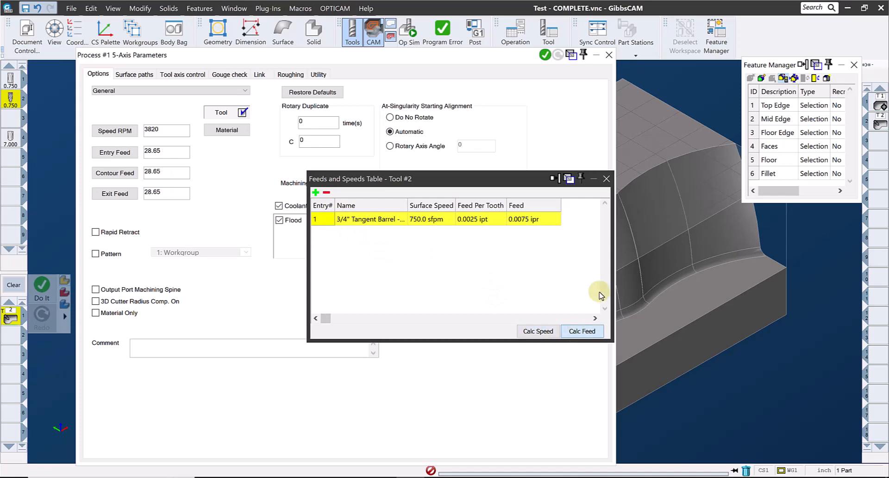
pyautogui.click(606, 178)
# Set the surface path pattern to Morph between 2 curves.
pyautogui.click(141, 76)
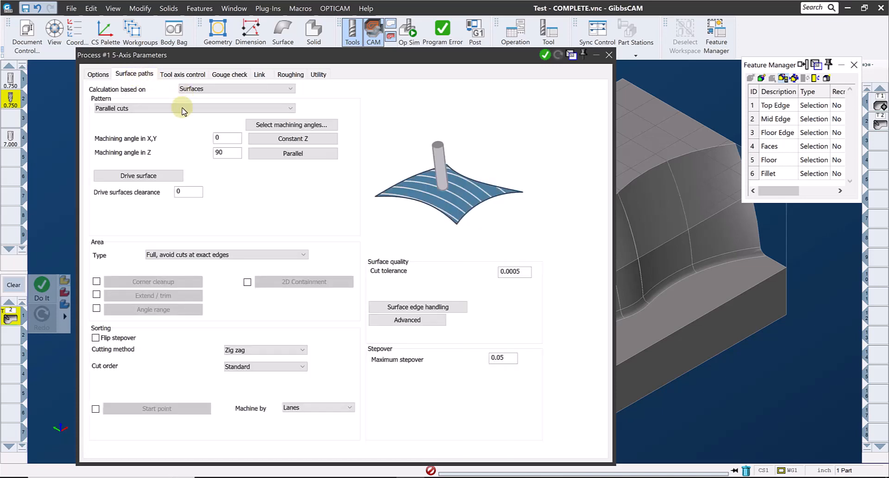
pyautogui.click(188, 109)
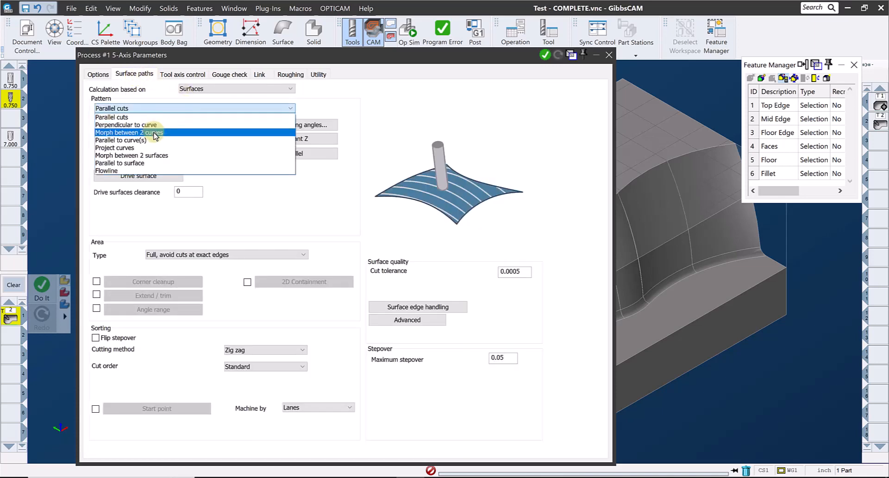
pyautogui.click(157, 131)
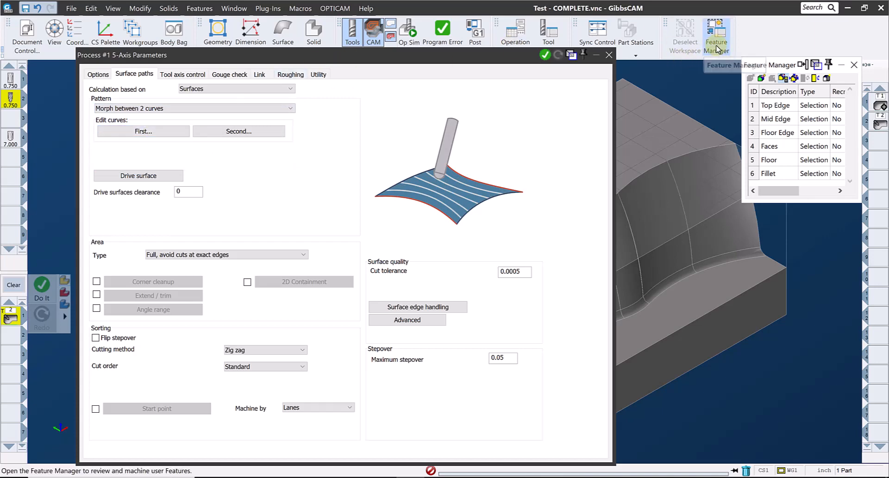
# Assign the saved Faces selection as the drive surfaces, with the Feature Manager moved closer to the process window.
pyautogui.moveTo(761, 68); pyautogui.dragTo(664, 101)
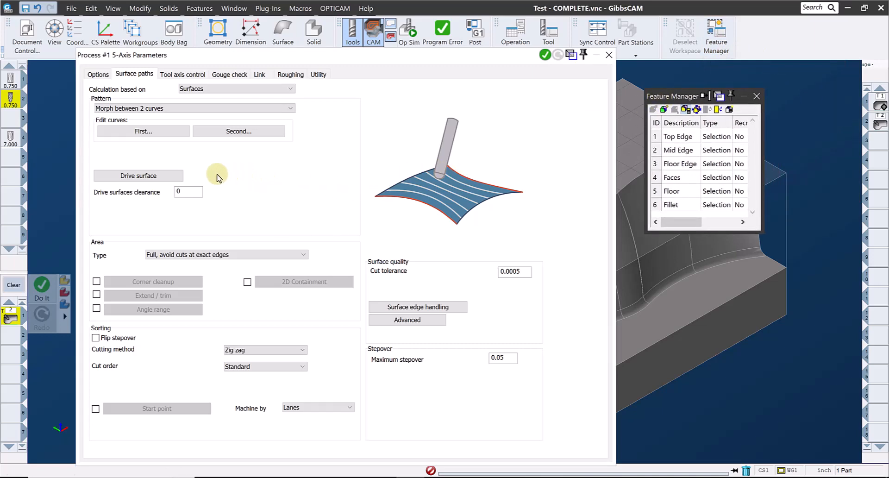
pyautogui.click(164, 178)
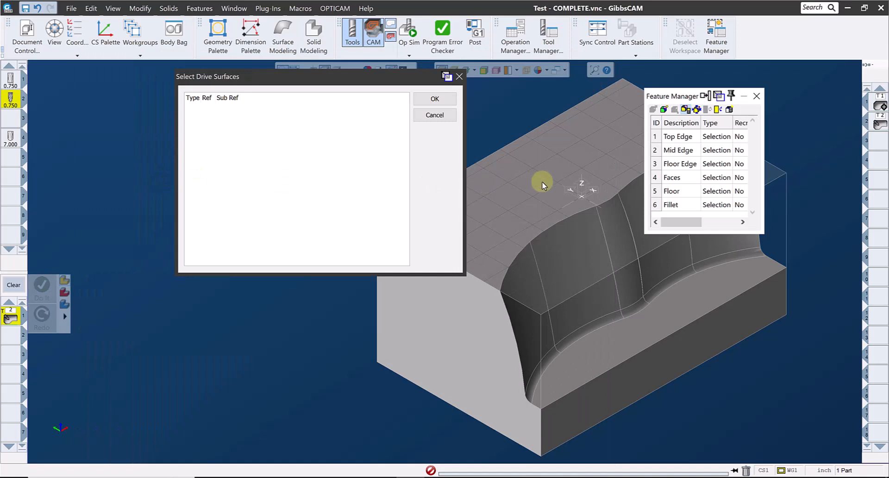
pyautogui.click(680, 178)
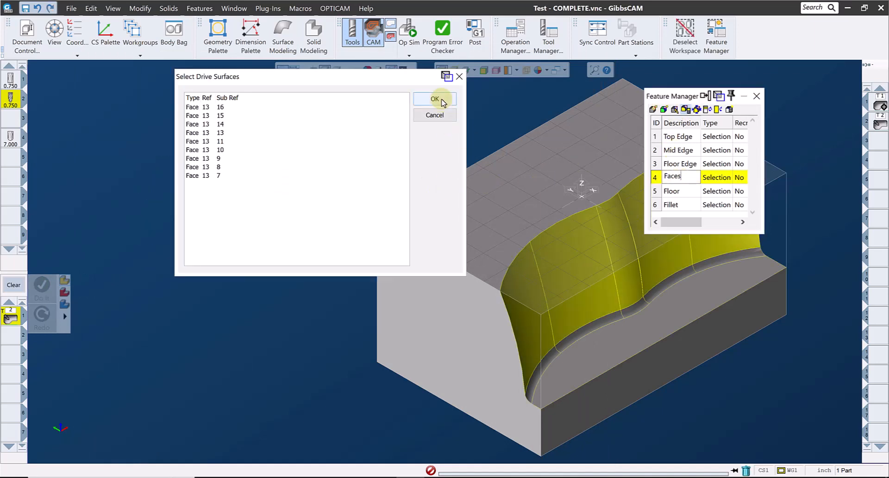
pyautogui.click(435, 99)
# Use the Top Edge feature as the first morph curve and the Mid Edge feature as the second.
pyautogui.click(139, 131)
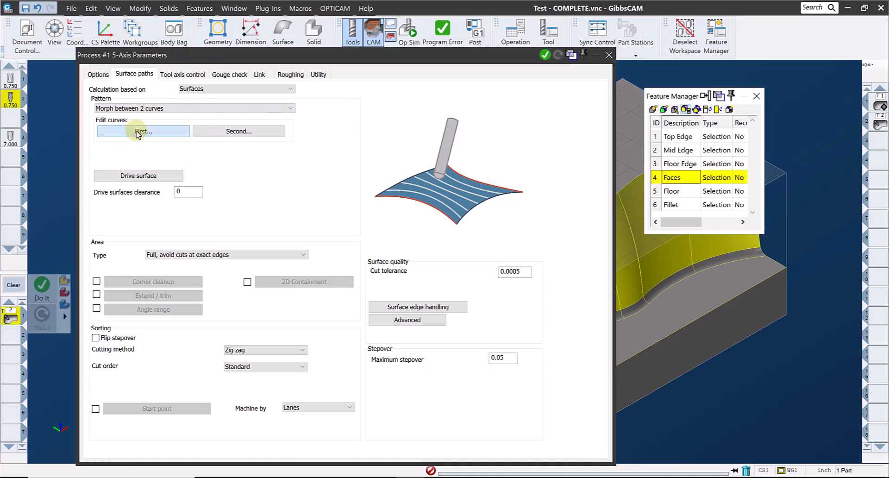
pyautogui.click(677, 137)
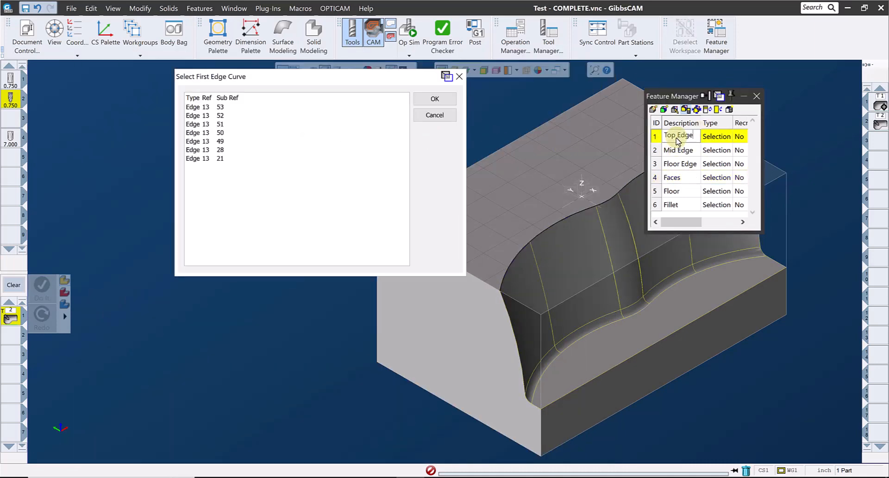
pyautogui.click(435, 98)
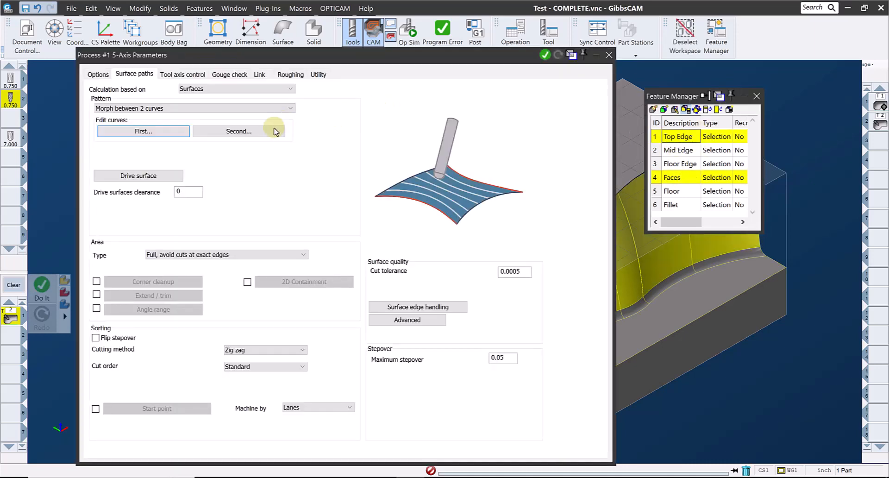
pyautogui.click(260, 133)
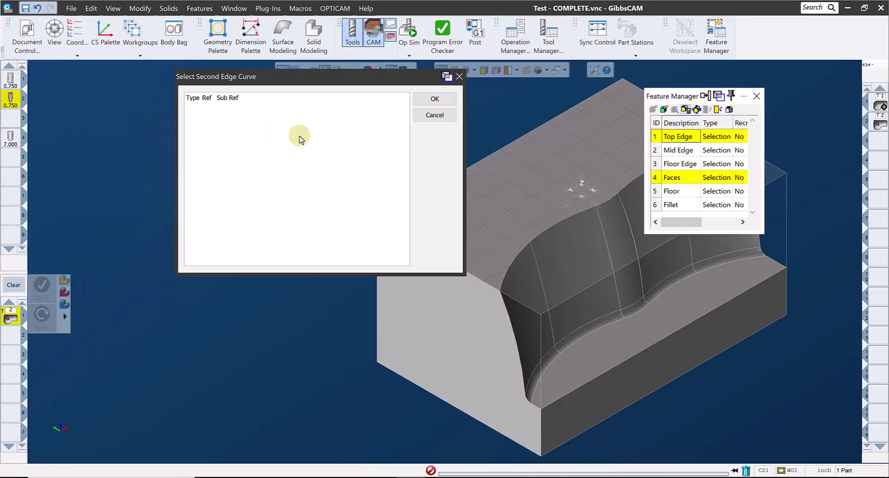
pyautogui.click(677, 150)
pyautogui.click(434, 99)
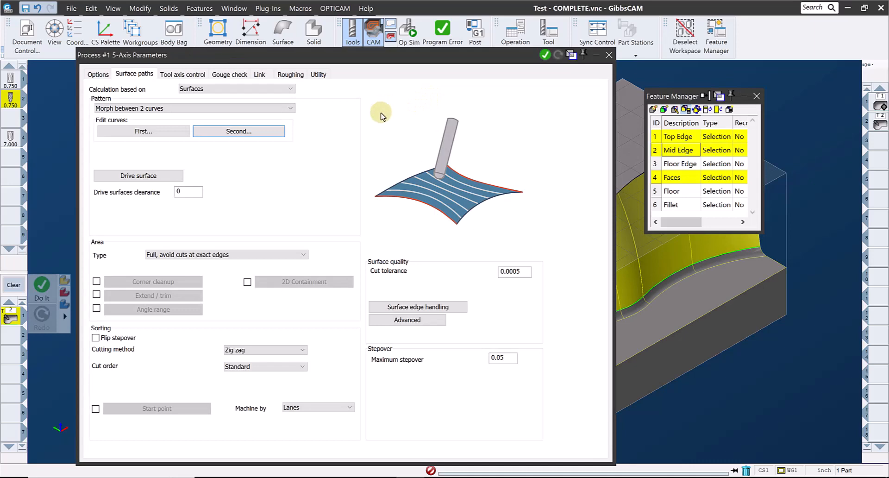
# Enable Extend / trim and set the start and end tangential extensions to a value of 0.06.
pyautogui.click(97, 294)
pyautogui.click(173, 297)
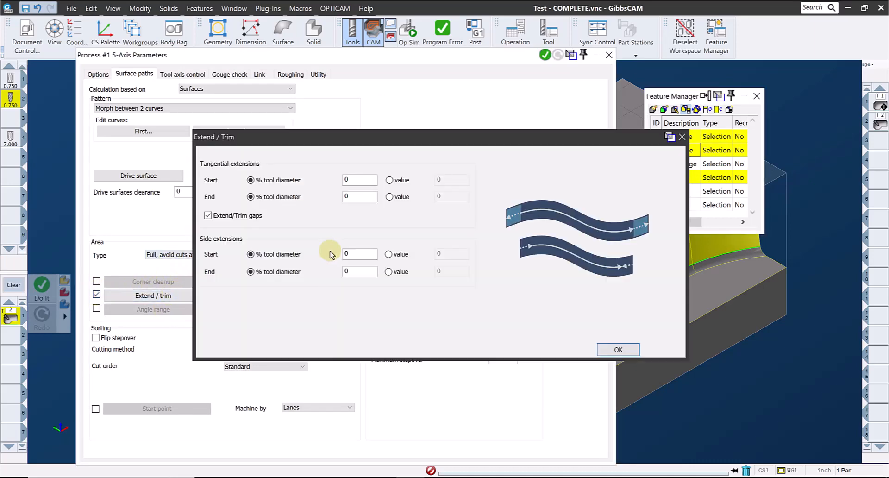
pyautogui.click(389, 181)
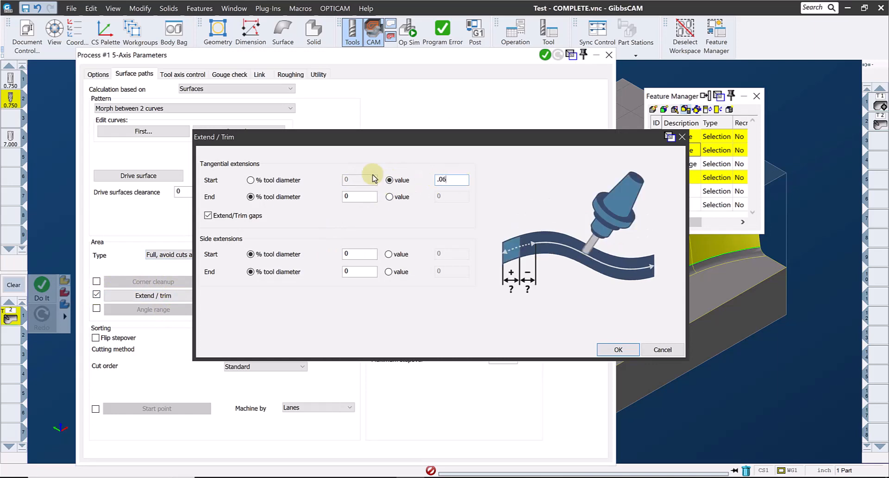
pyautogui.press('Tab')
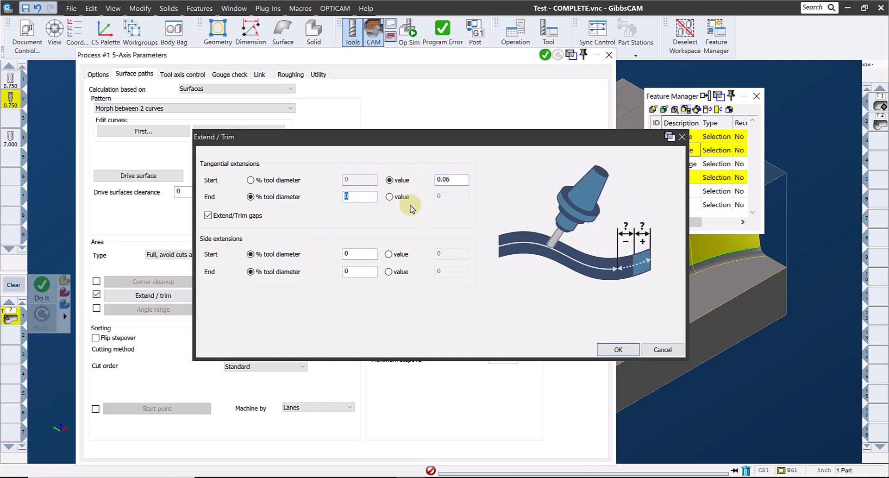
pyautogui.click(389, 196)
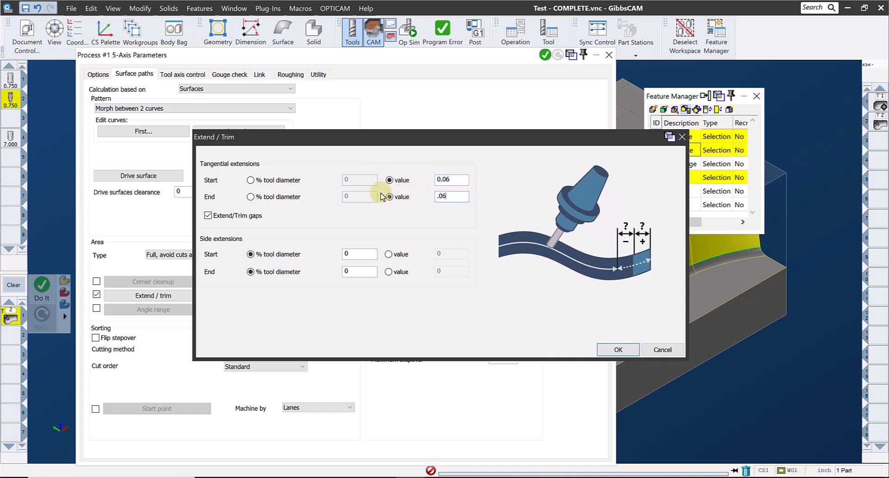
pyautogui.click(618, 349)
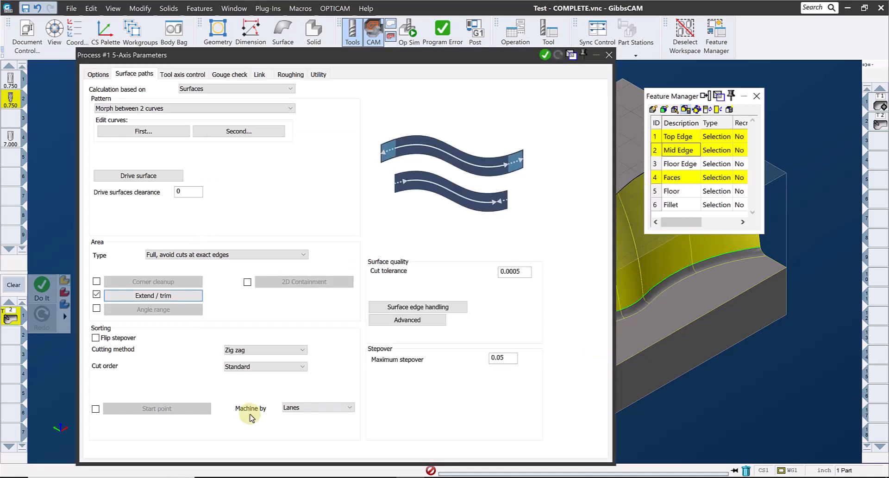
# Set the cutting method to One way and the maximum stepover to .0375.
pyautogui.click(249, 349)
pyautogui.click(241, 365)
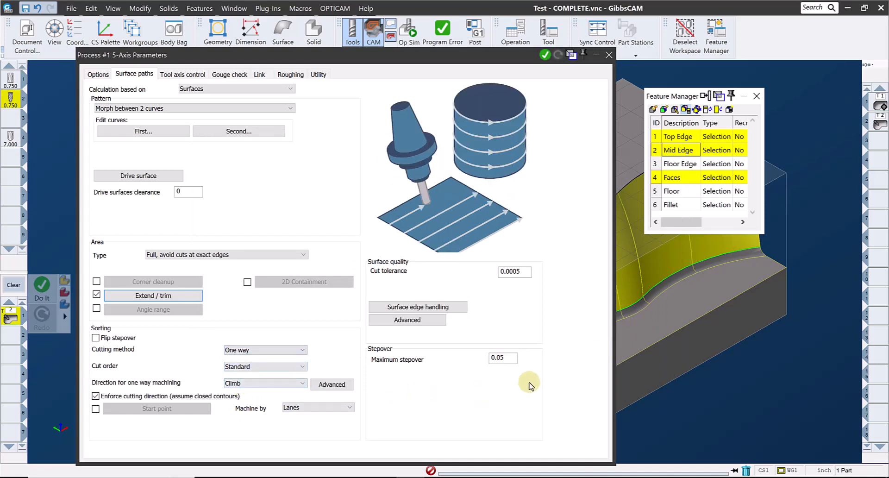
pyautogui.doubleClick(504, 359)
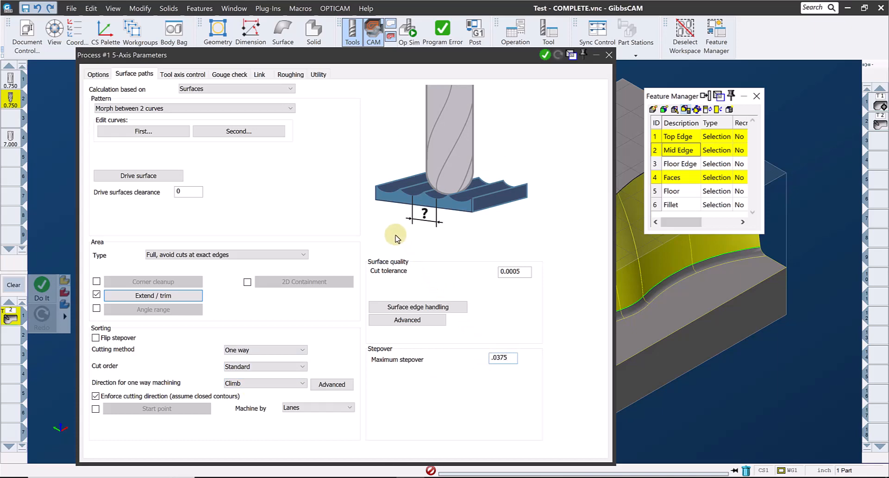
# Set the tool axis side tilt by Contact point, with the contact point defined By line parameter.
pyautogui.click(172, 76)
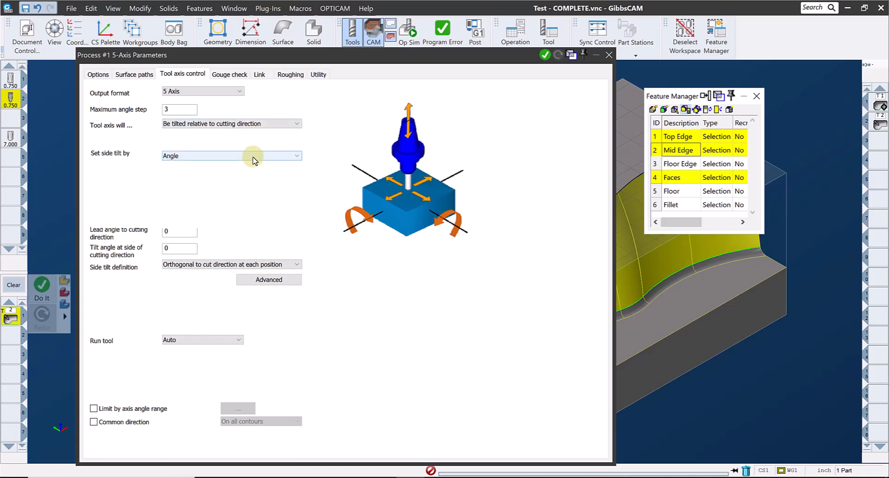
pyautogui.click(253, 156)
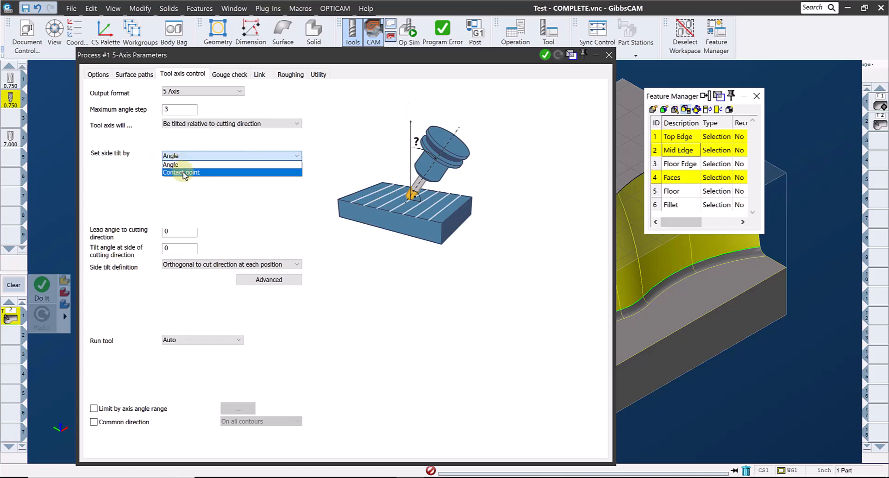
pyautogui.click(199, 172)
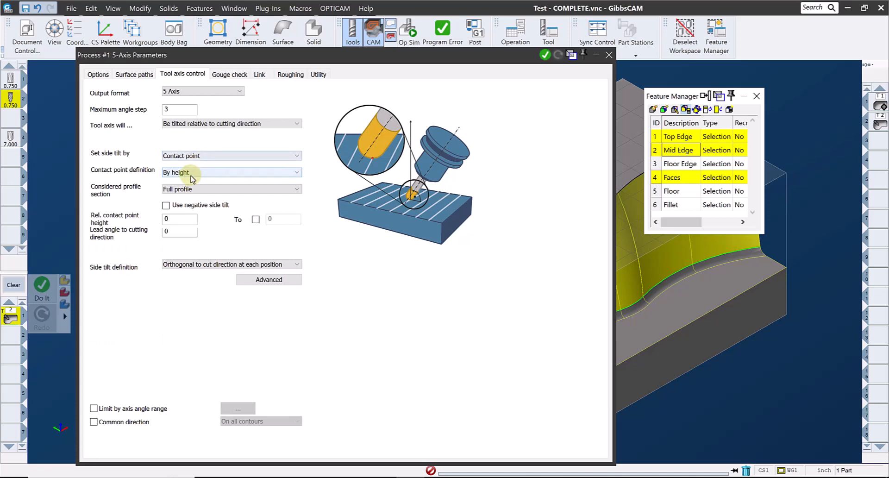
pyautogui.click(194, 173)
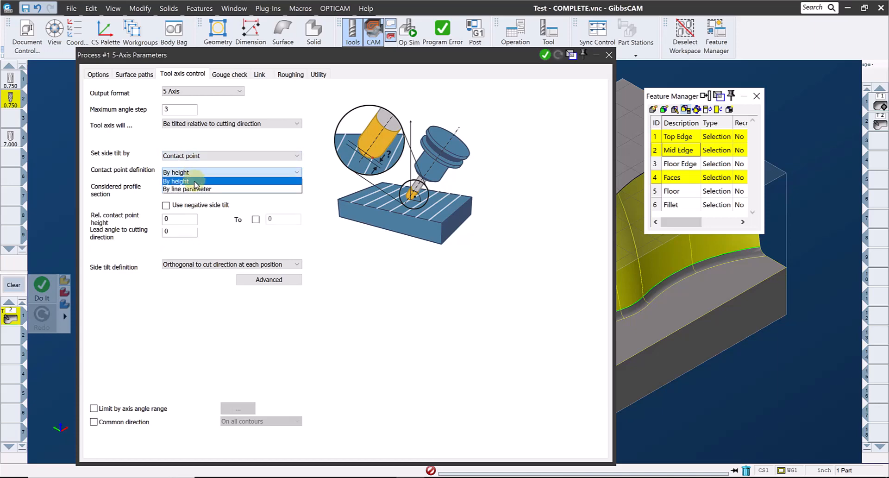
pyautogui.click(198, 188)
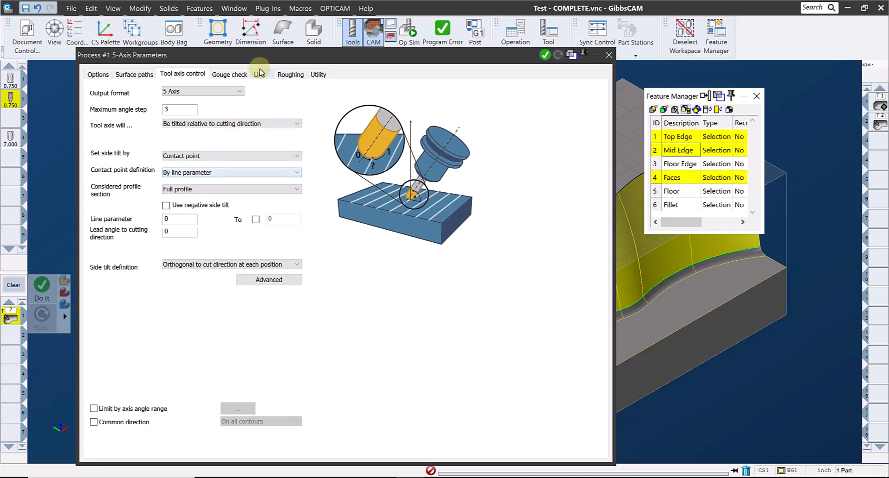
# Open the definition of tool 2 and arrange it beside the process's 5-axis parameters to compare the cutter profile.
pyautogui.moveTo(268, 57); pyautogui.dragTo(534, 46)
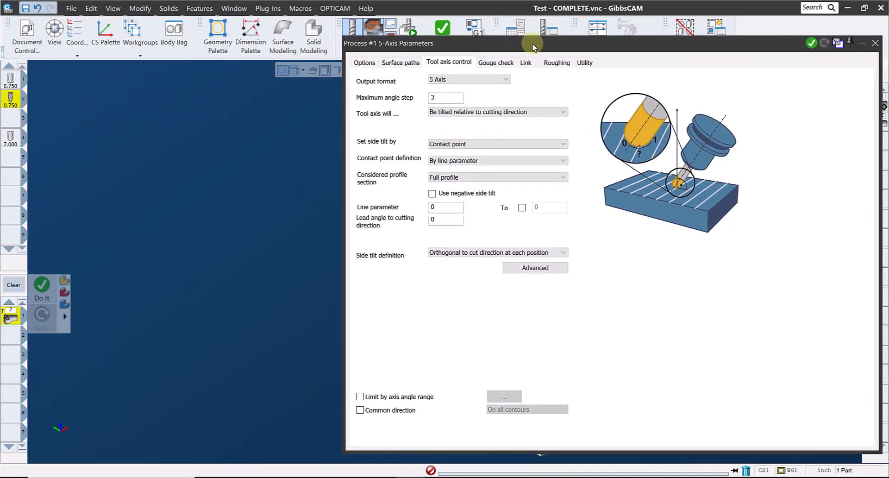
pyautogui.click(442, 178)
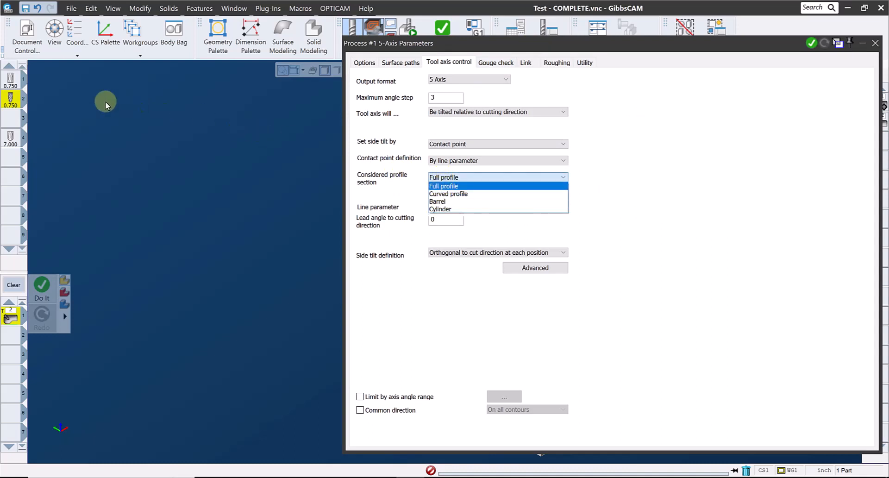
pyautogui.click(12, 100)
pyautogui.click(109, 98)
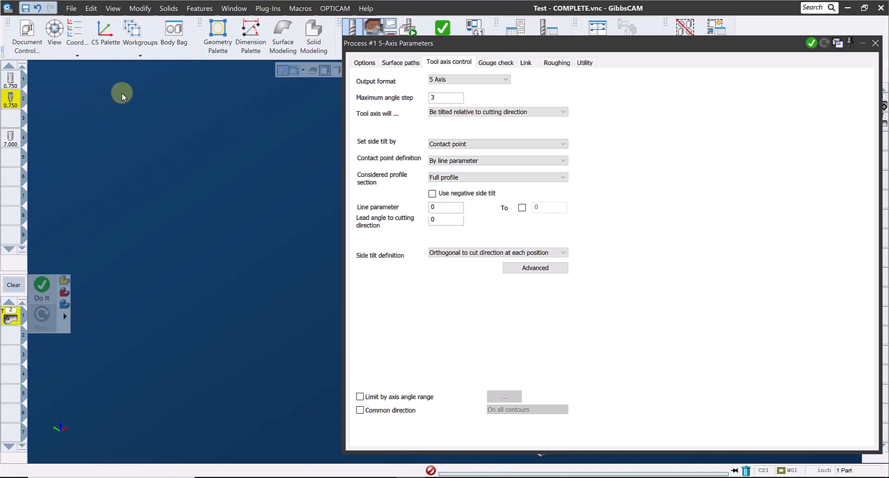
pyautogui.doubleClick(14, 105)
pyautogui.moveTo(199, 70); pyautogui.dragTo(75, 68)
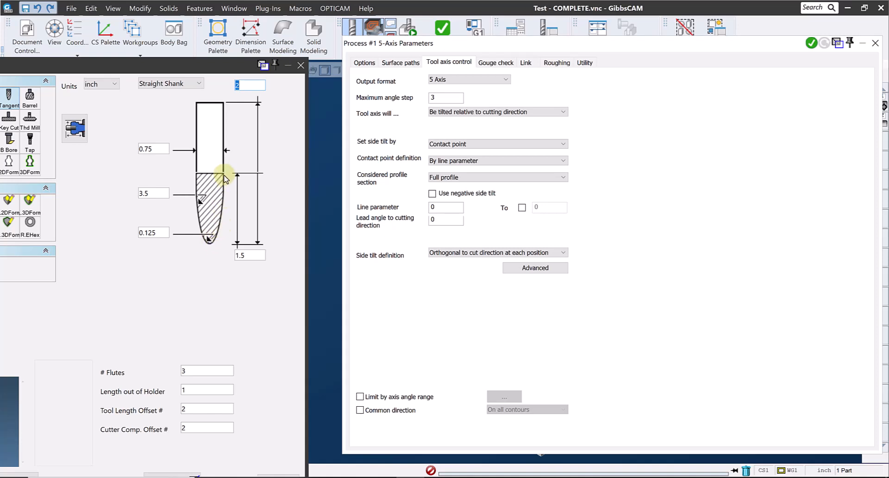
# Try Curved profile, Barrel and Cylinder in turn as the considered profile section for the contact point.
pyautogui.click(473, 177)
pyautogui.click(447, 195)
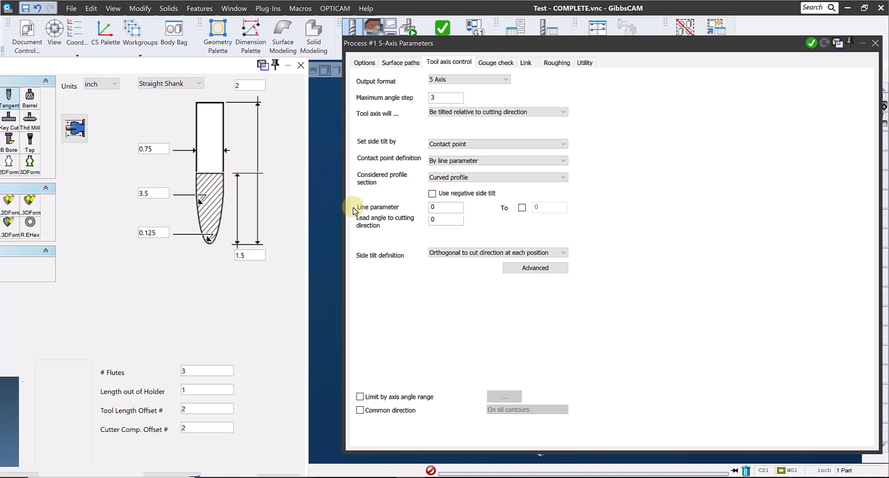
pyautogui.click(450, 178)
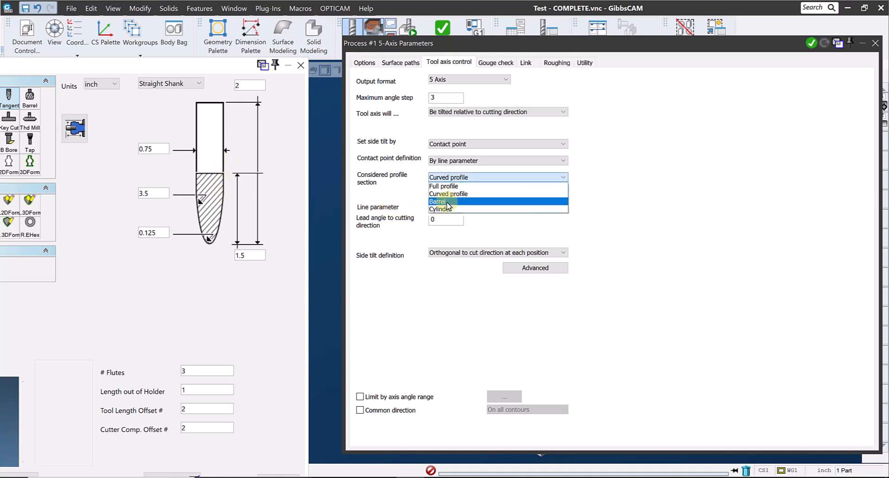
pyautogui.click(446, 203)
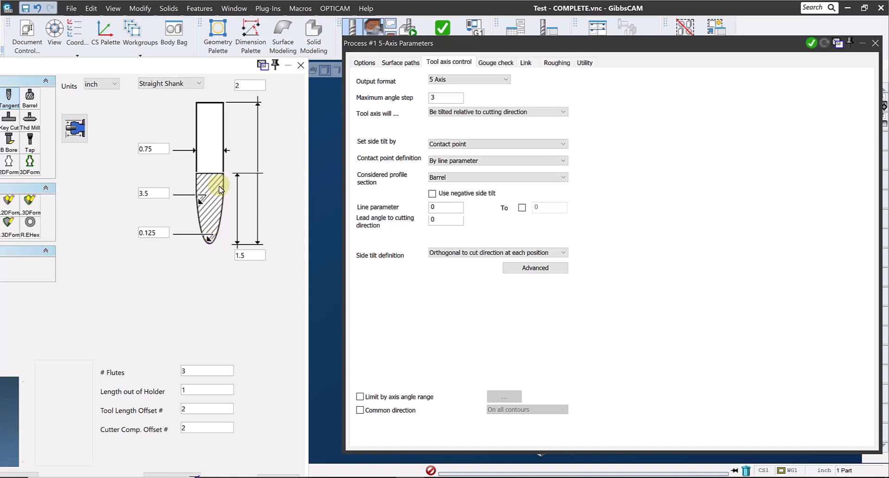
pyautogui.click(435, 178)
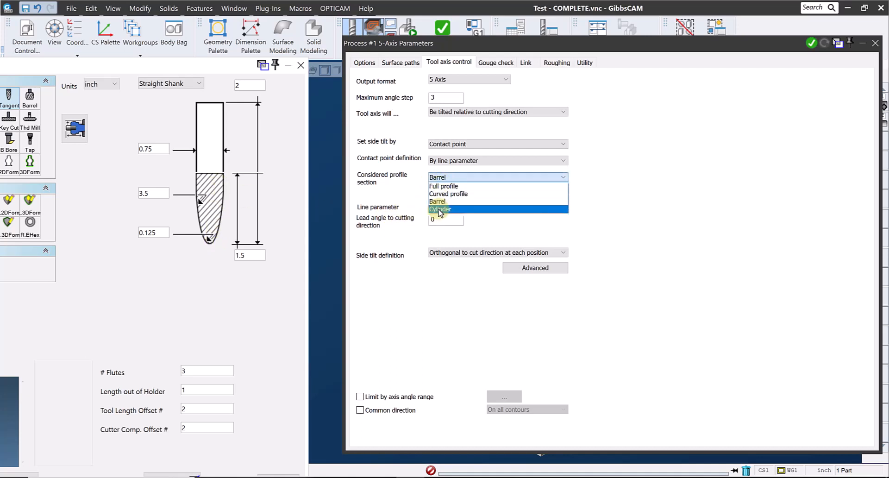
pyautogui.click(438, 211)
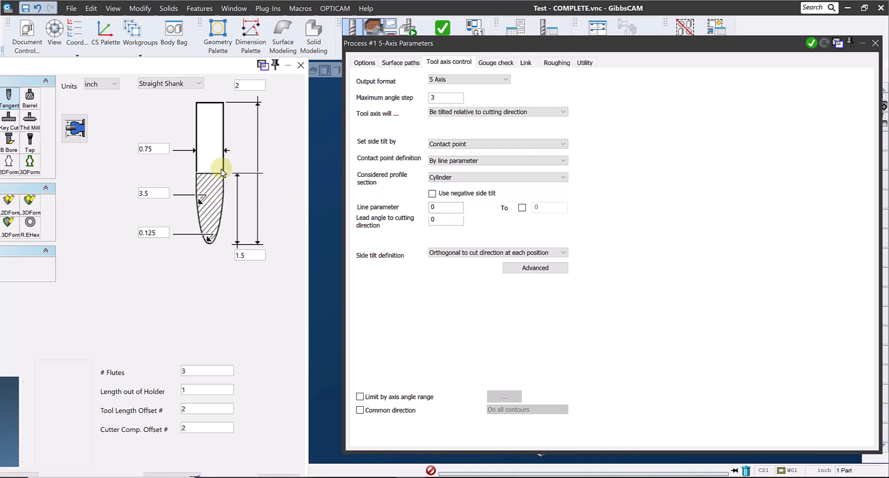
# Set the considered profile section to Barrel with a line parameter of .5.
pyautogui.click(477, 177)
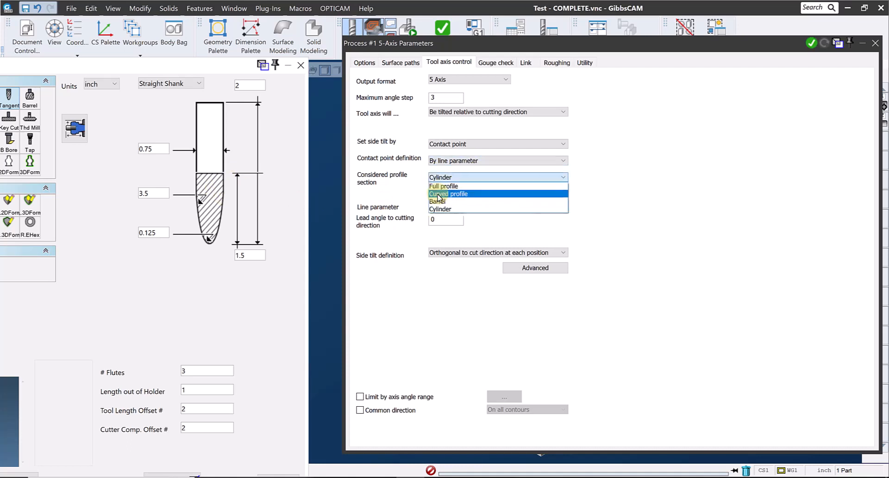
pyautogui.click(442, 202)
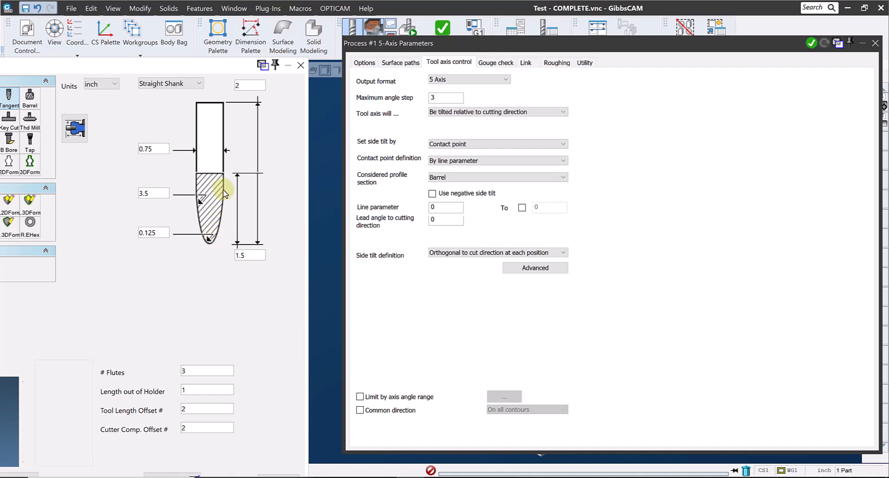
pyautogui.click(437, 208)
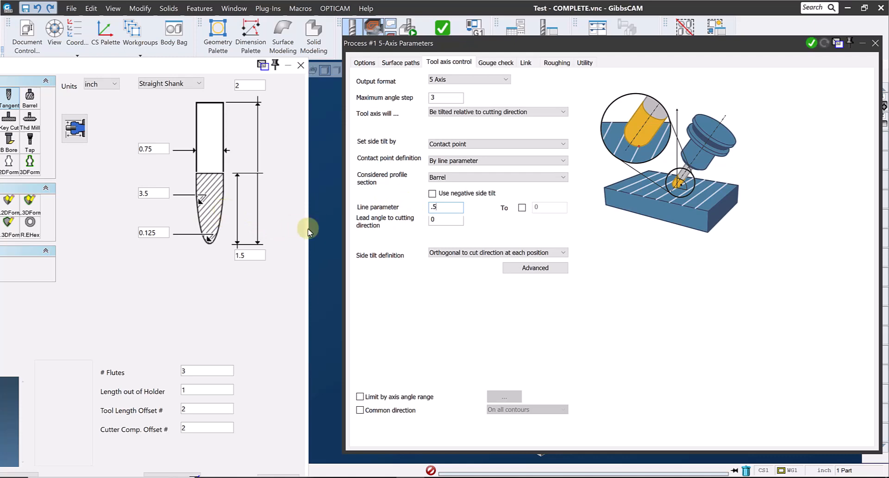
# Enable a line parameter range for the contact point and set it from .9 to .1.
pyautogui.click(522, 208)
pyautogui.click(523, 208)
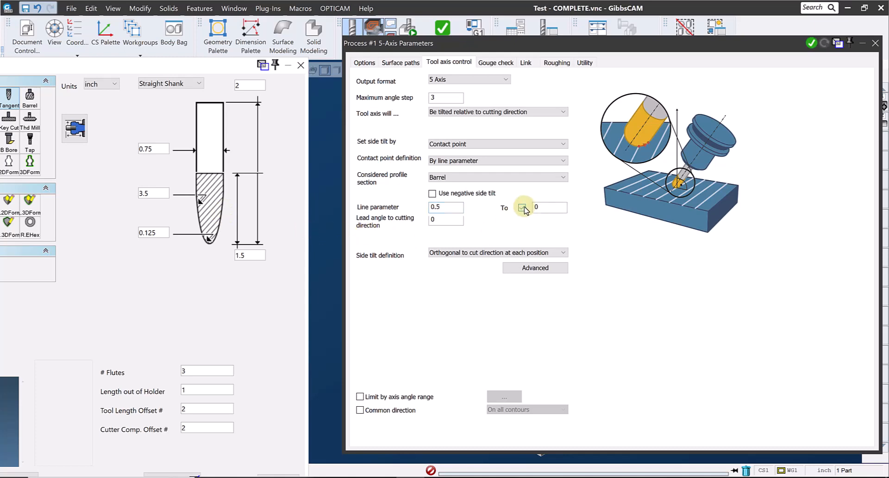
pyautogui.moveTo(440, 214); pyautogui.dragTo(406, 214)
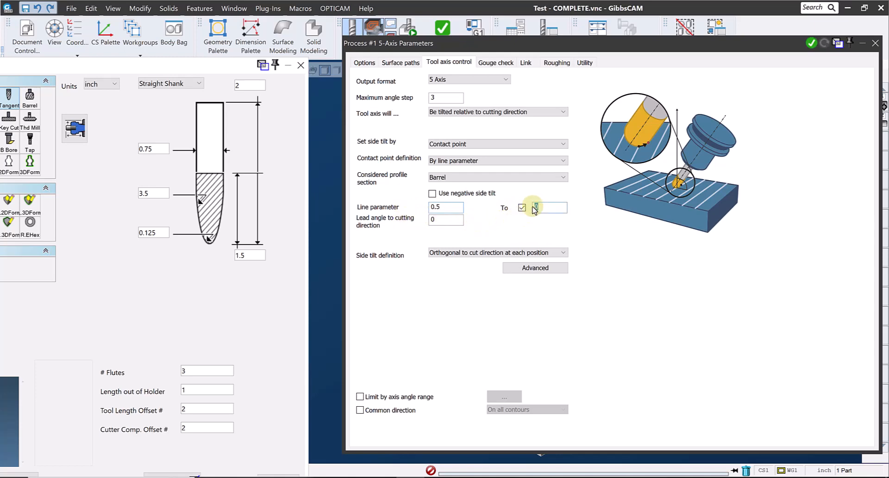
pyautogui.moveTo(546, 209); pyautogui.dragTo(539, 213)
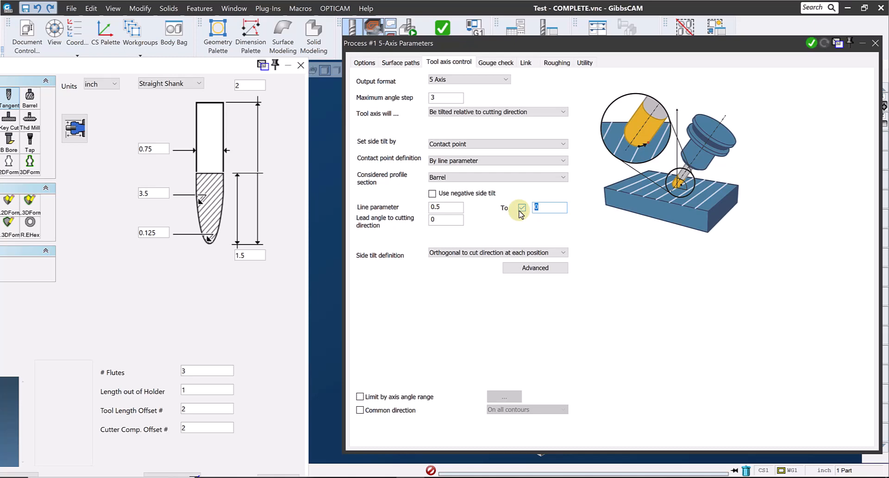
pyautogui.click(442, 207)
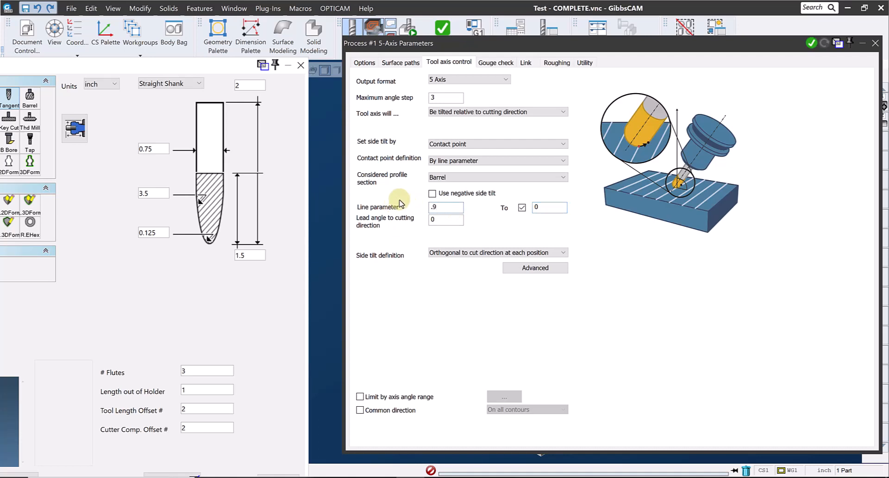
pyautogui.click(541, 211)
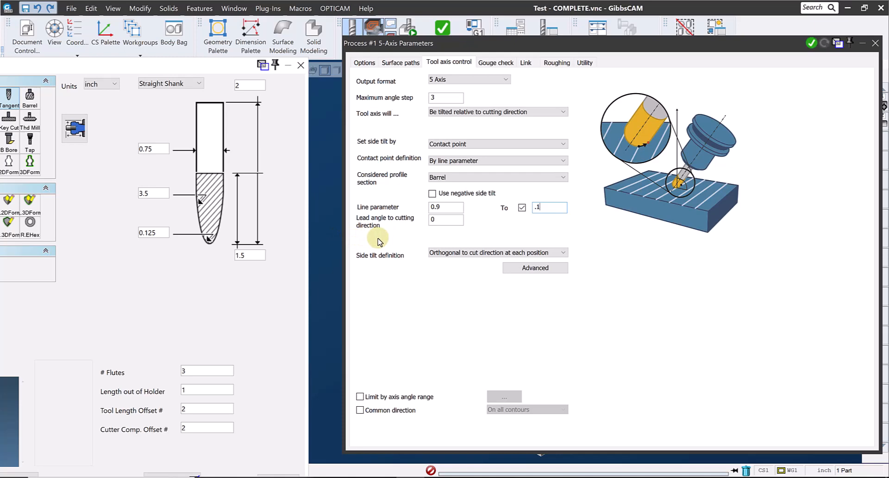
# Enable the first gouge check and use the Floor and Fillet features as its check surfaces.
pyautogui.click(493, 65)
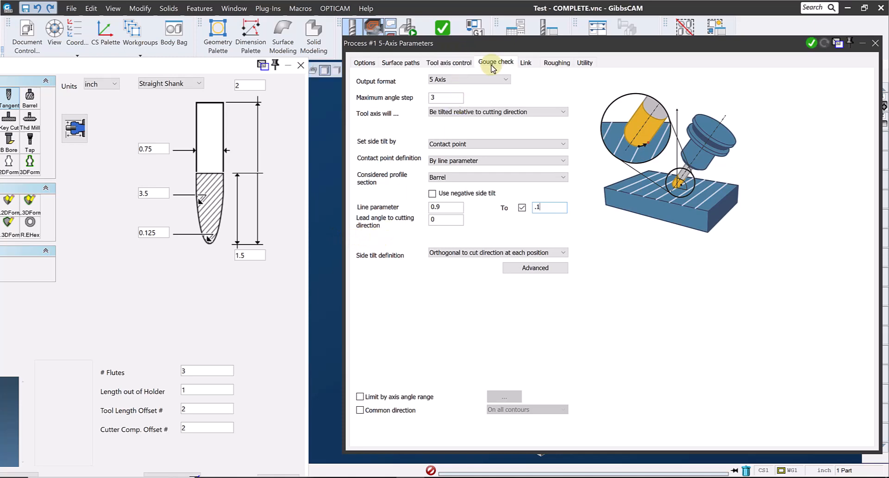
pyautogui.moveTo(529, 45); pyautogui.dragTo(249, 54)
pyautogui.click(93, 148)
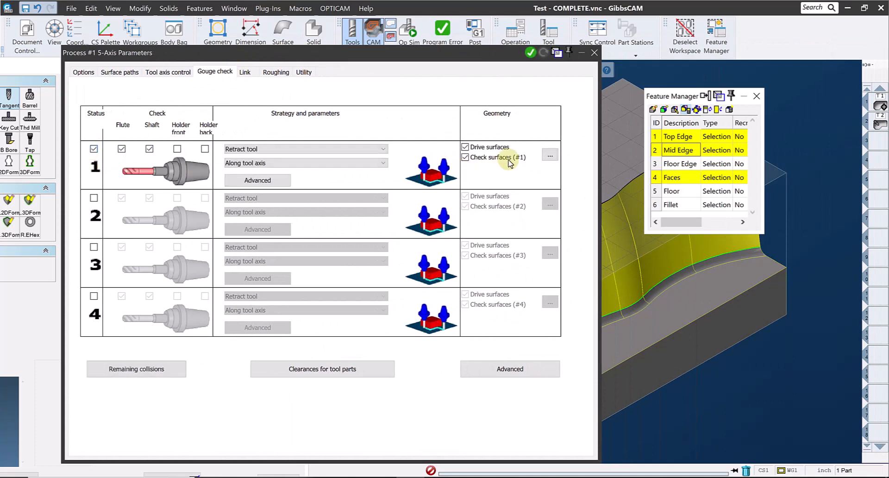
pyautogui.click(550, 156)
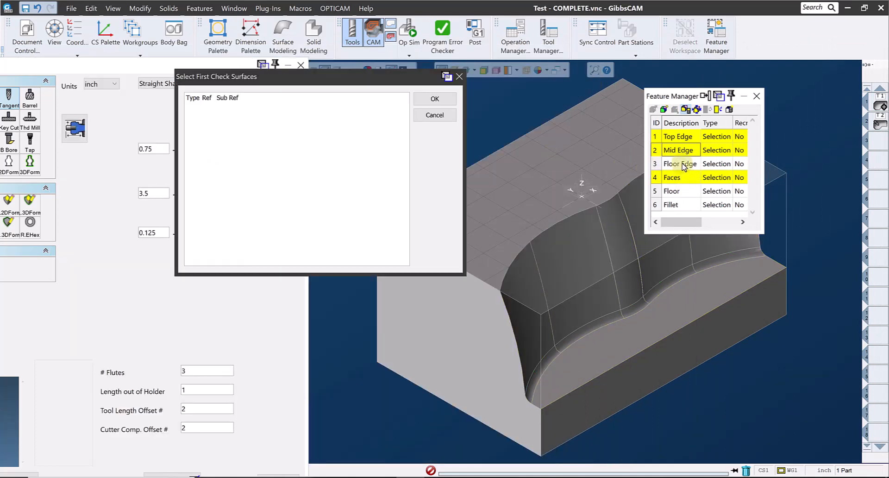
pyautogui.click(680, 164)
pyautogui.click(671, 191)
pyautogui.keyDown('ctrl'); pyautogui.click(671, 204); pyautogui.keyUp('ctrl')
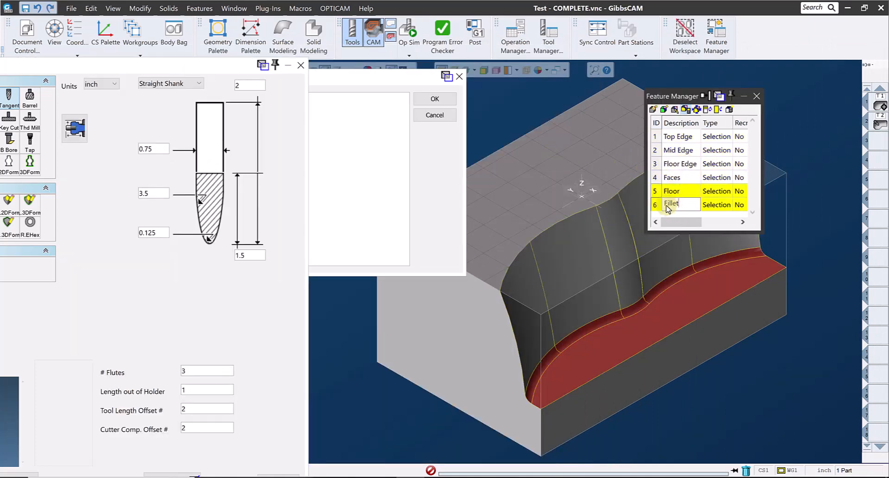
pyautogui.click(435, 99)
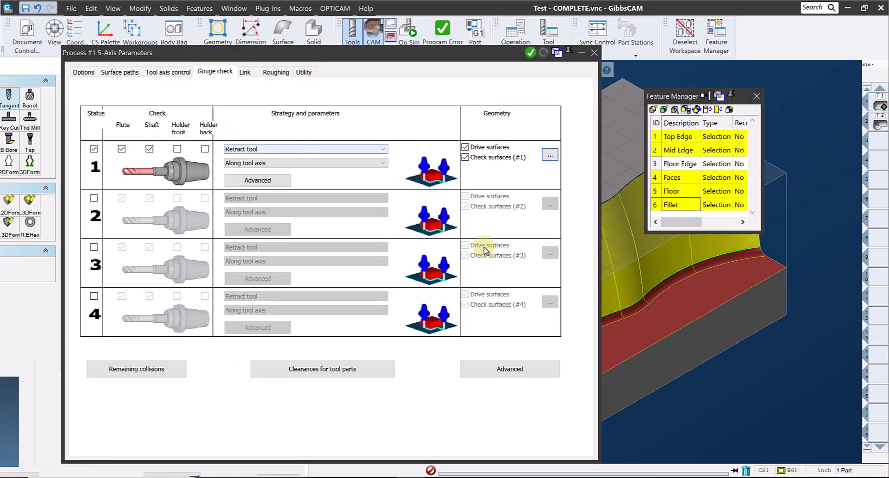
# Set the links to use a lead-in for the first entry and a lead-out for the last exit.
pyautogui.click(244, 74)
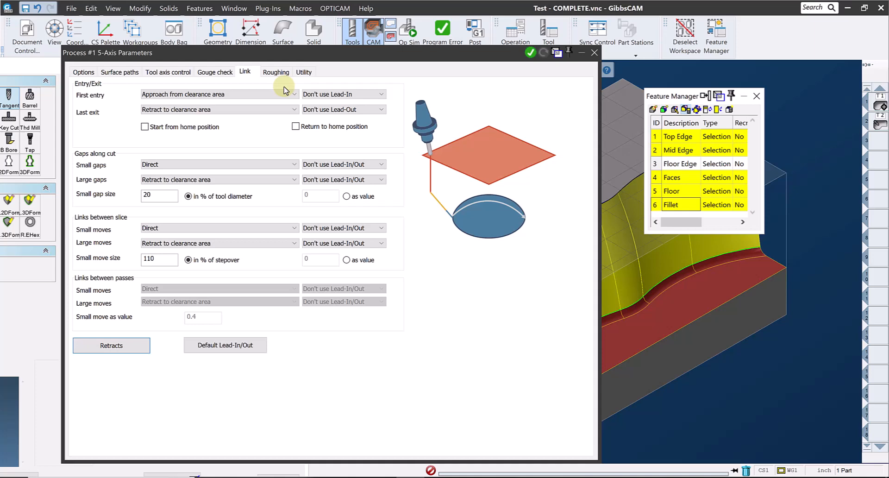
pyautogui.click(344, 94)
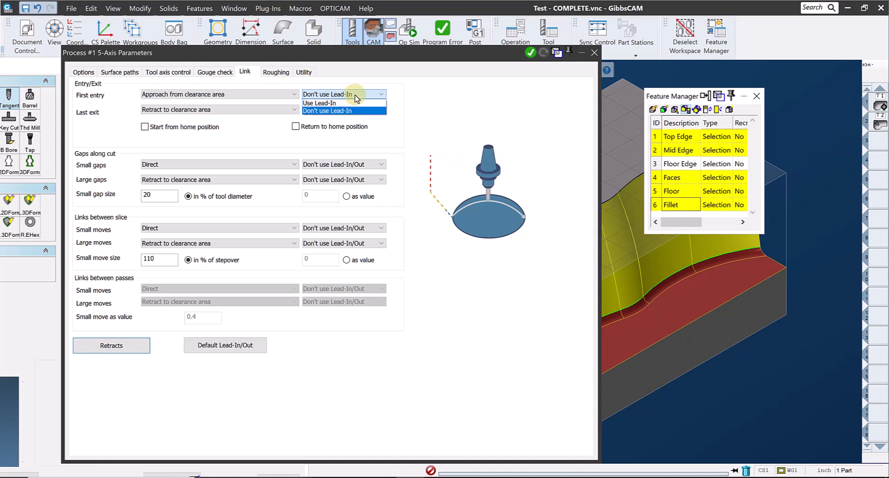
pyautogui.click(343, 103)
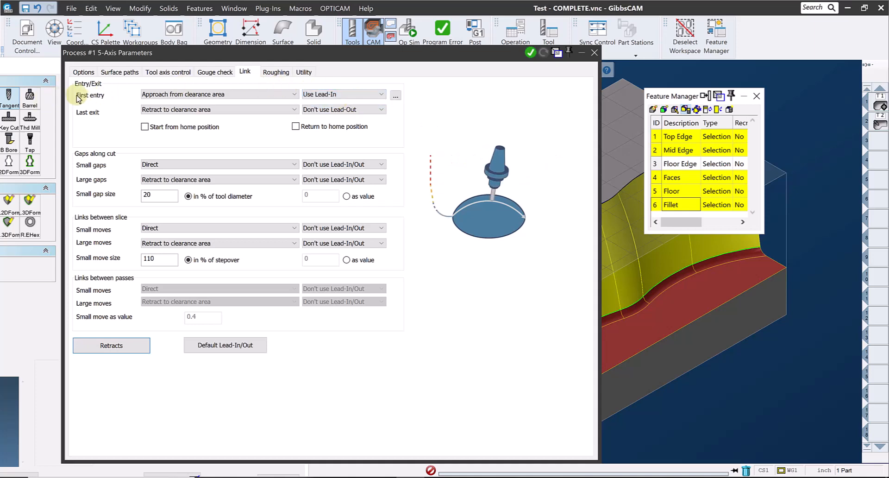
pyautogui.click(354, 110)
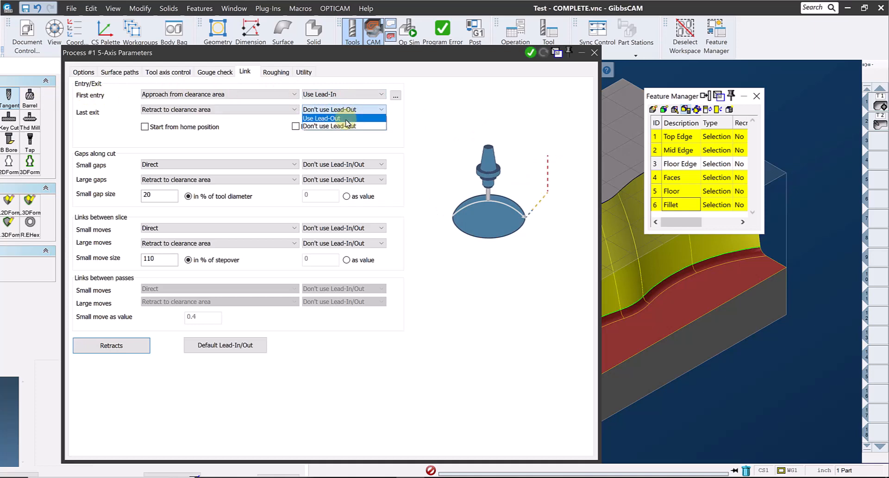
pyautogui.click(341, 119)
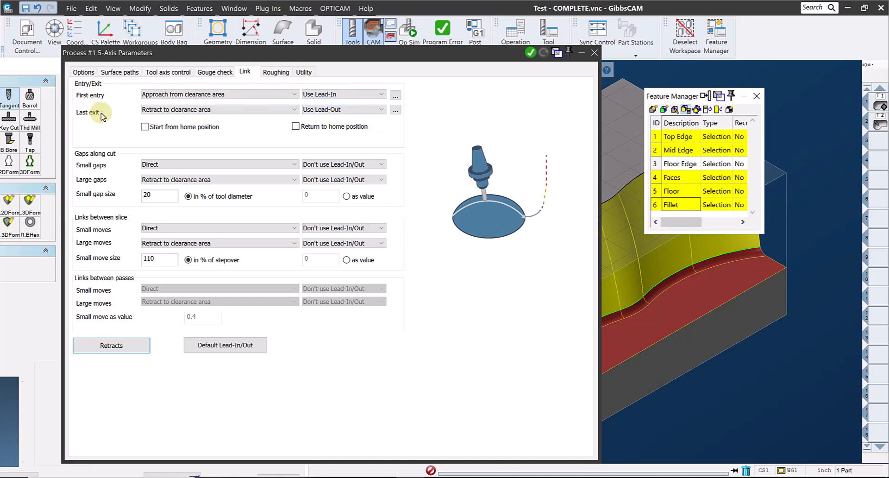
# Set small gaps along the cut and small moves between slices to Follow surfaces.
pyautogui.click(162, 165)
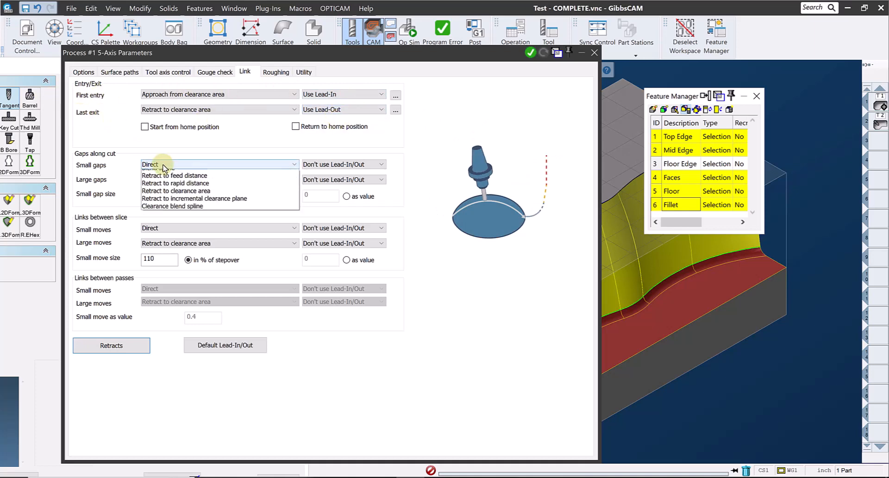
pyautogui.click(165, 181)
pyautogui.click(168, 228)
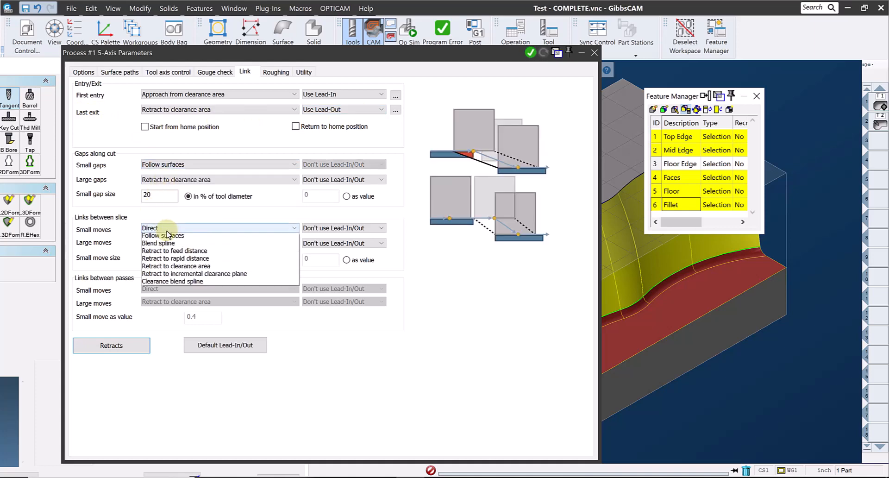
pyautogui.click(168, 245)
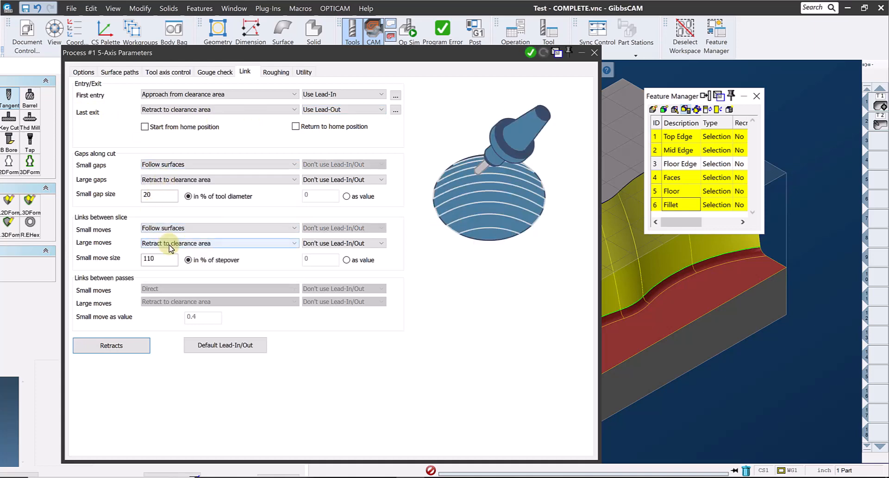
# Set large moves between slices to Retract to rapid distance with Use Lead-In/Out.
pyautogui.click(174, 244)
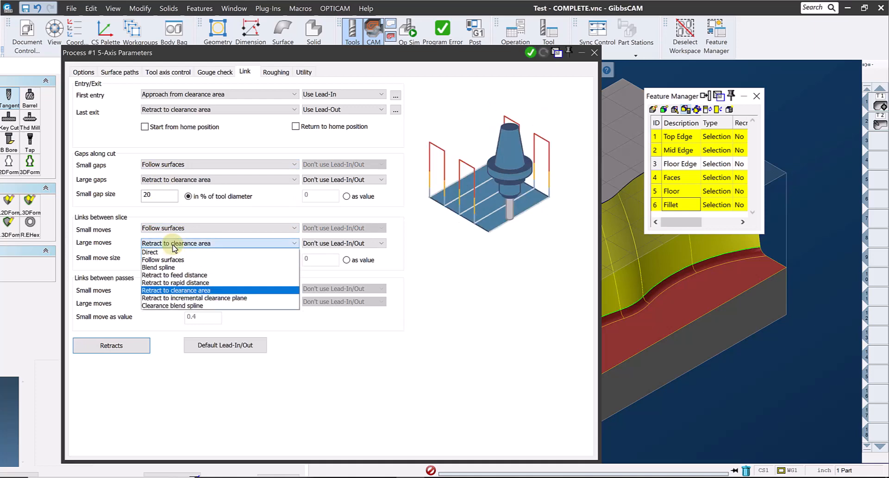
pyautogui.click(176, 284)
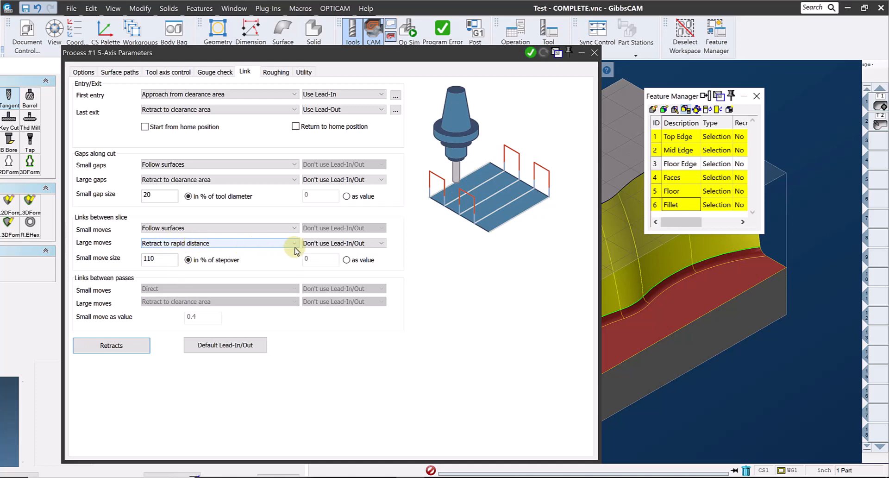
pyautogui.click(354, 245)
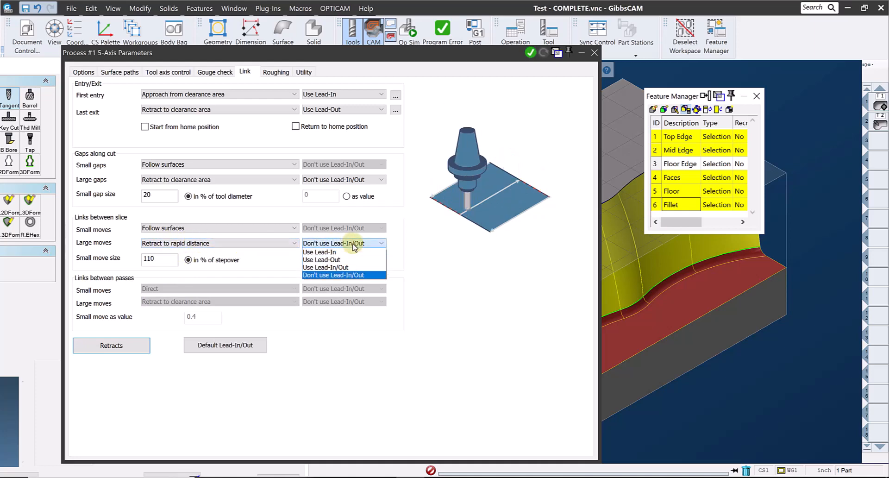
pyautogui.click(337, 269)
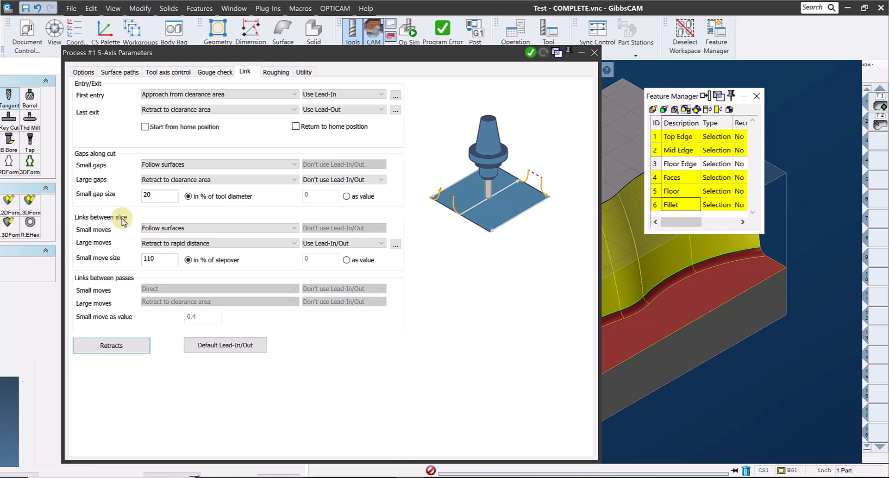
# Set both the clearance area height and the incremental clearance height to 4 in the process's retract settings.
pyautogui.click(112, 346)
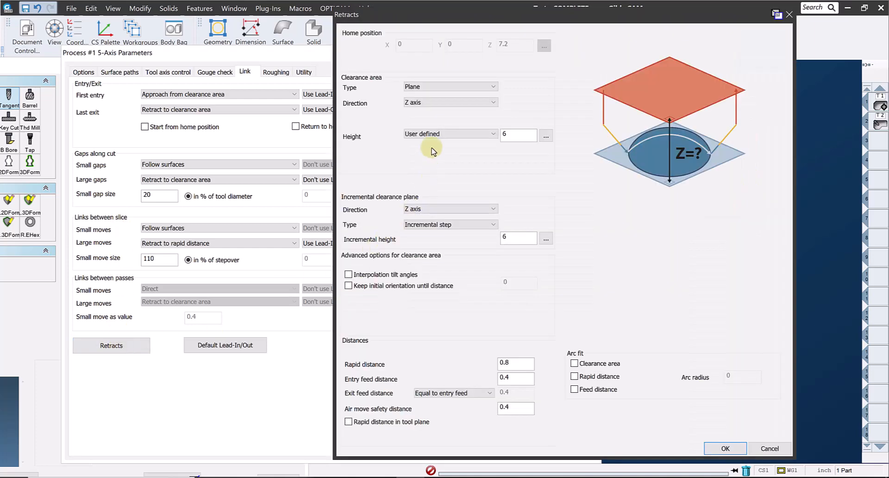
pyautogui.doubleClick(514, 134)
pyautogui.write('4')
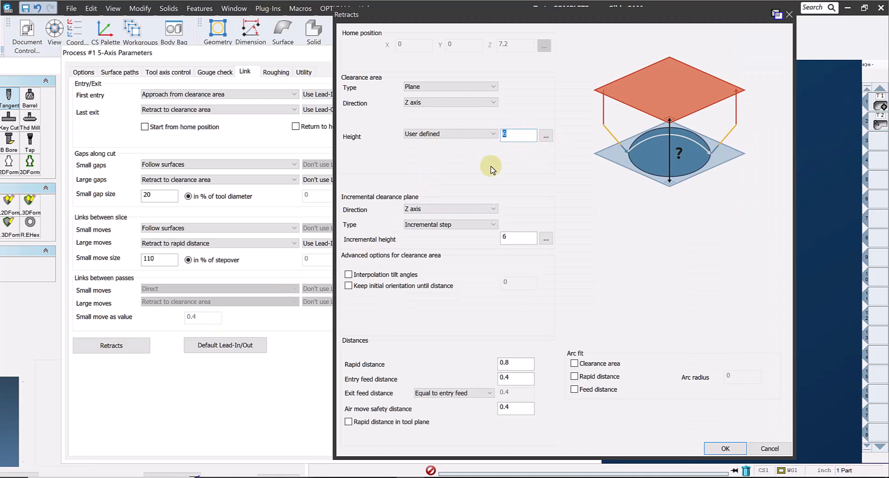
pyautogui.doubleClick(511, 236)
pyautogui.write('4')
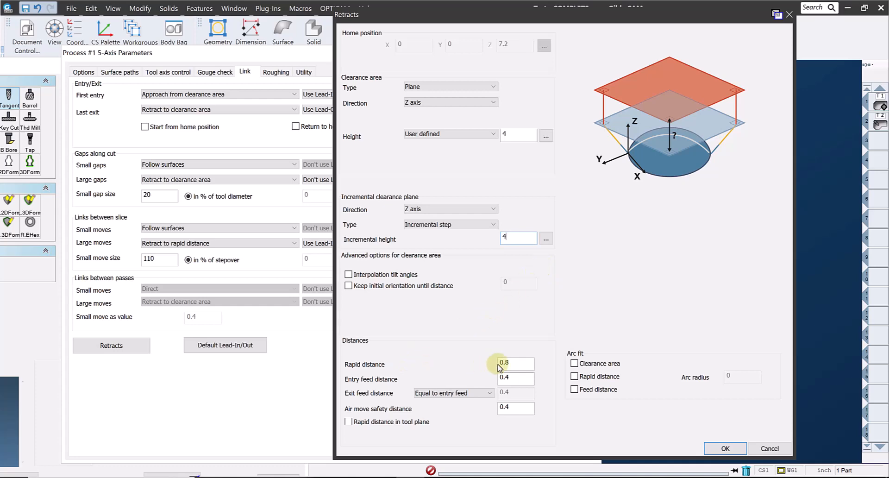
# Set the retract rapid distance to 0.5 and the entry feed distance to 0.25, and accept the retract settings.
pyautogui.doubleClick(514, 362)
pyautogui.write('.5')
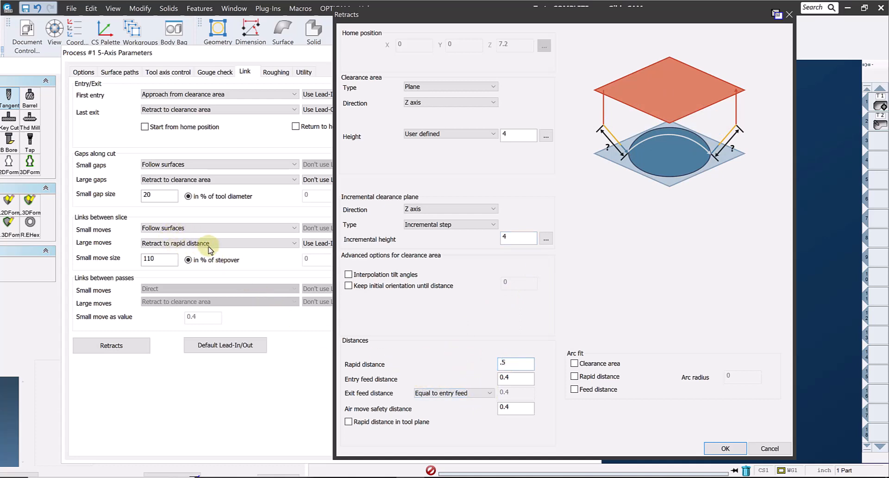
pyautogui.doubleClick(509, 377)
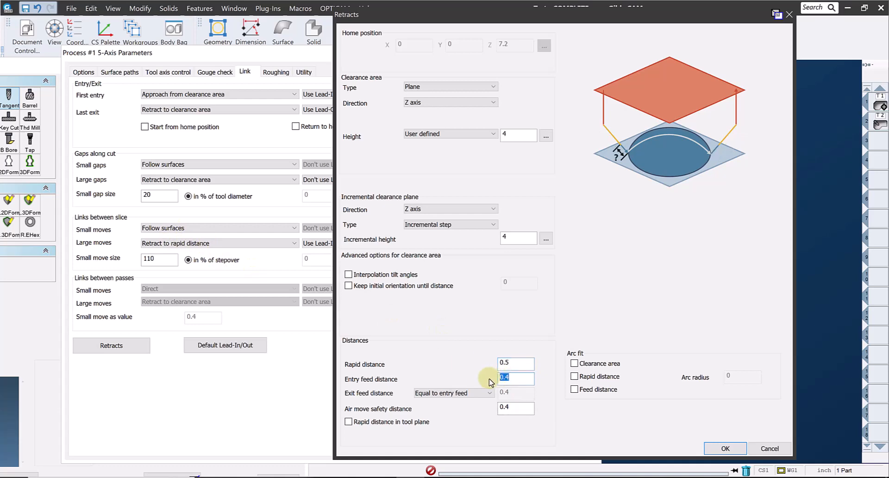
pyautogui.write('.25')
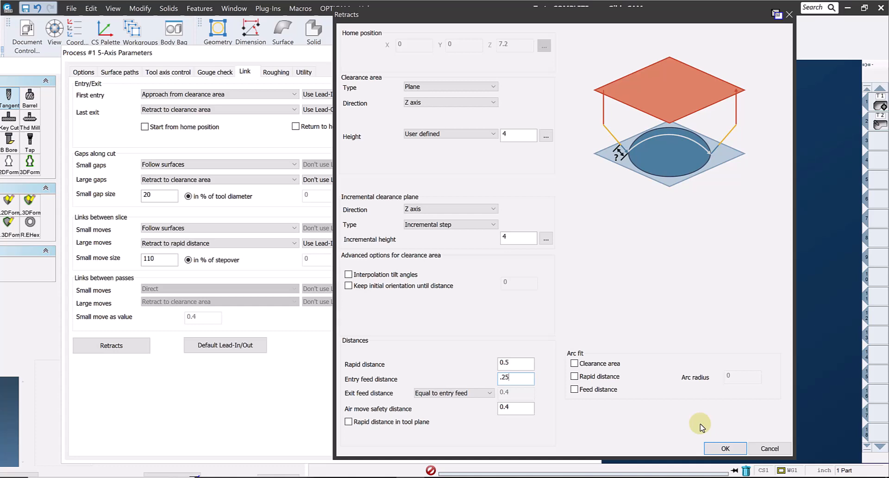
pyautogui.click(725, 449)
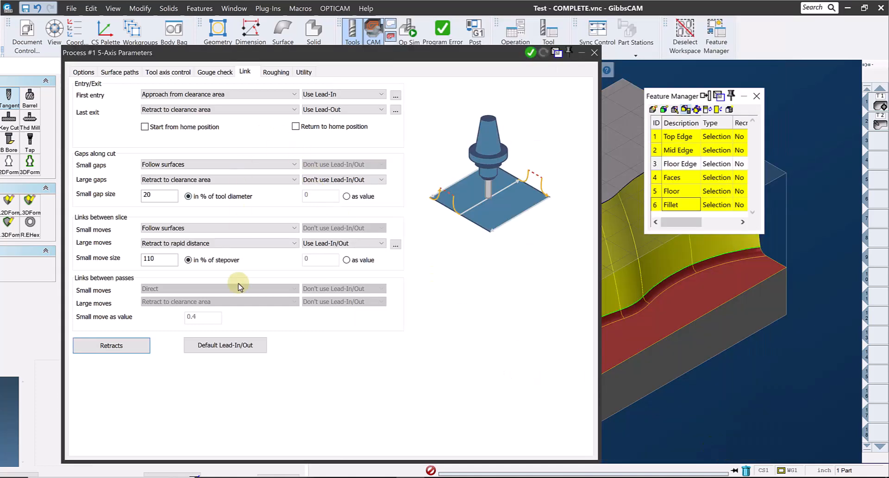
# Define the default lead-in as a vertical tangent arc with a 45 sweep and 100% arc-to-tool diameter, and copy it to the lead-out.
pyautogui.click(230, 346)
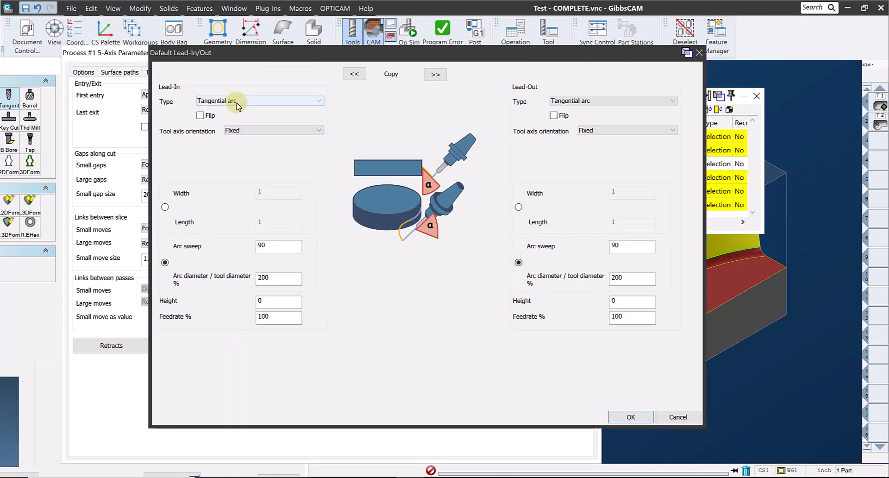
pyautogui.click(236, 102)
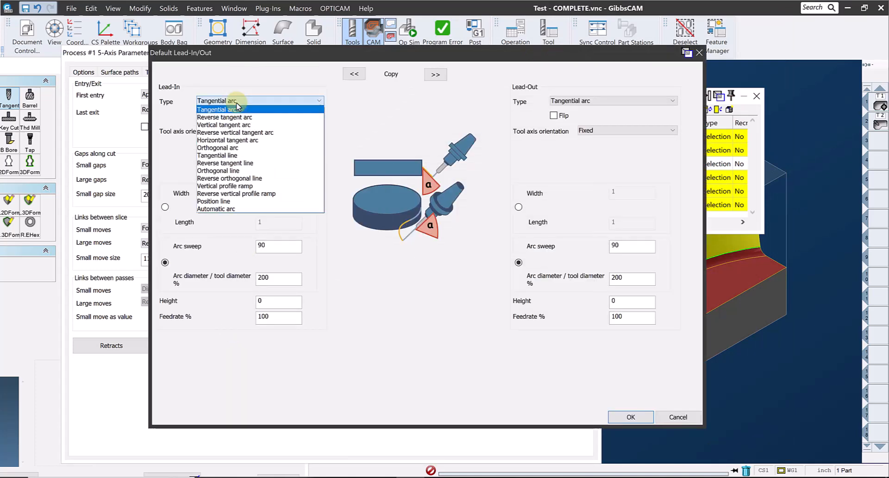
pyautogui.click(238, 125)
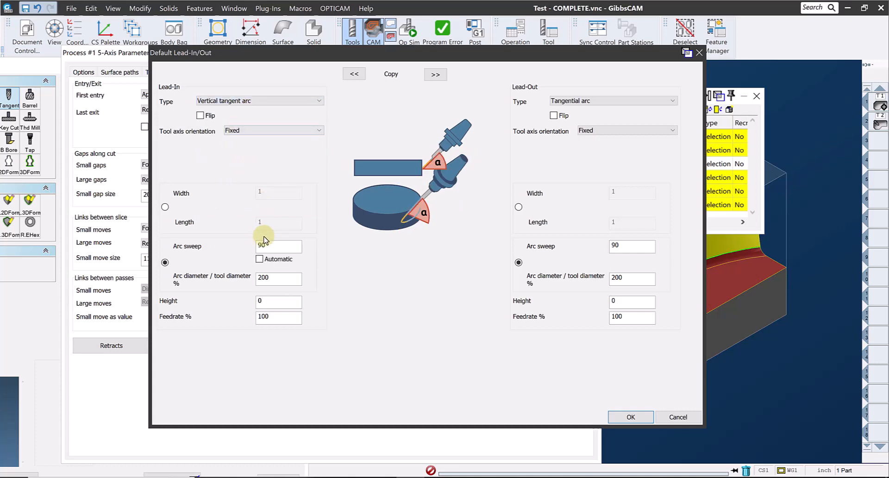
pyautogui.moveTo(266, 246); pyautogui.dragTo(250, 249)
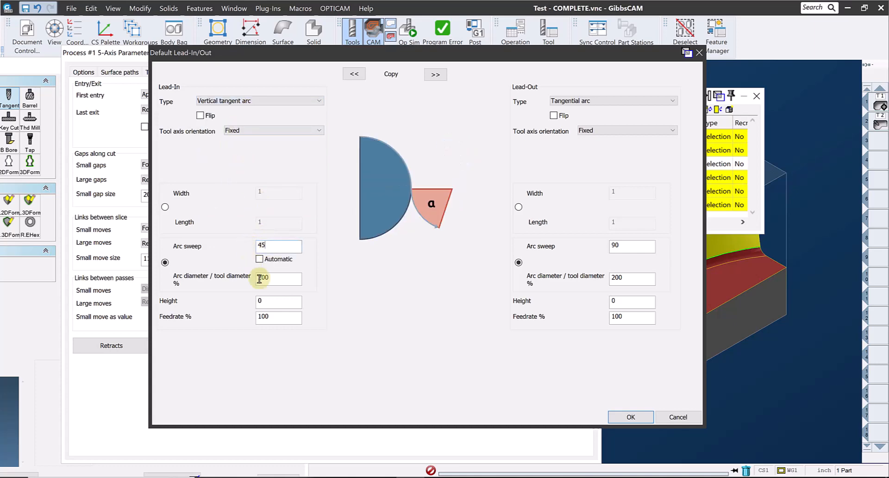
pyautogui.moveTo(275, 282); pyautogui.dragTo(228, 271)
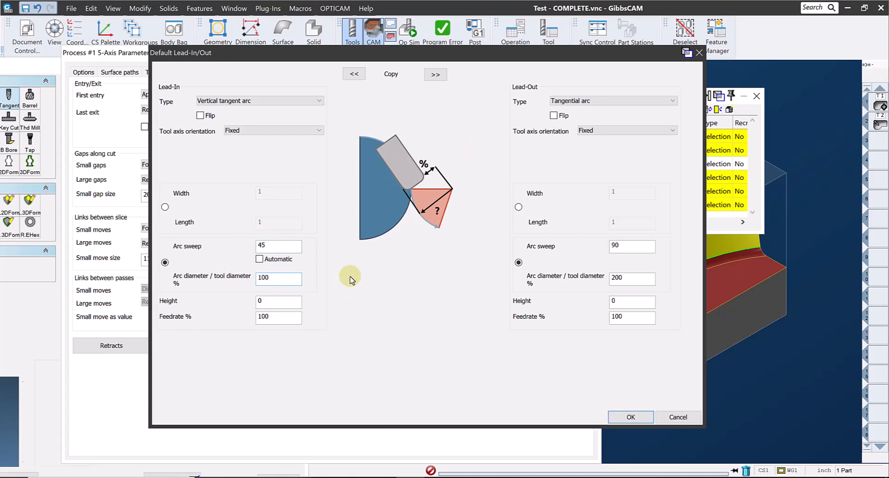
pyautogui.click(434, 76)
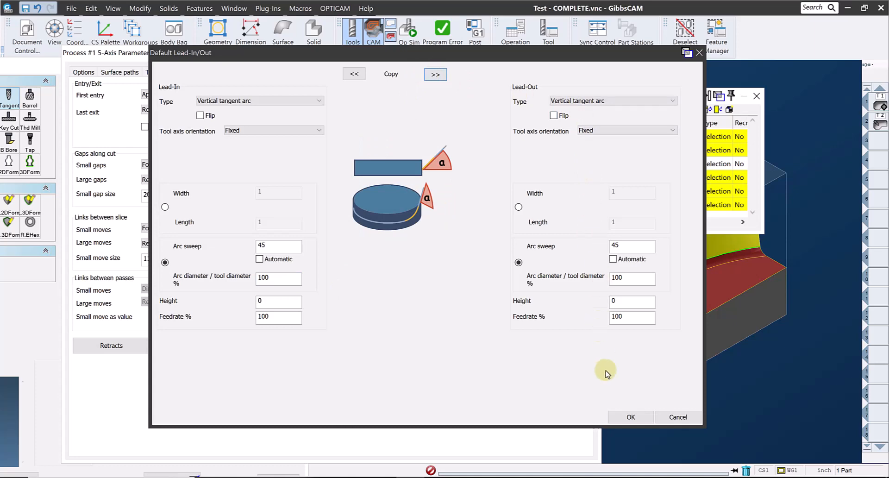
pyautogui.click(631, 417)
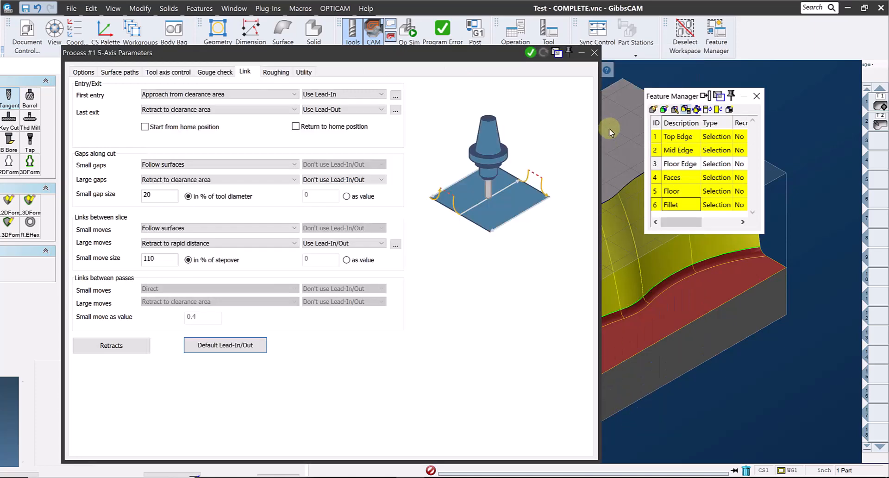
# Generate the barrel mill toolpath from the process and inspect its passes and links along the curved wall.
pyautogui.click(530, 54)
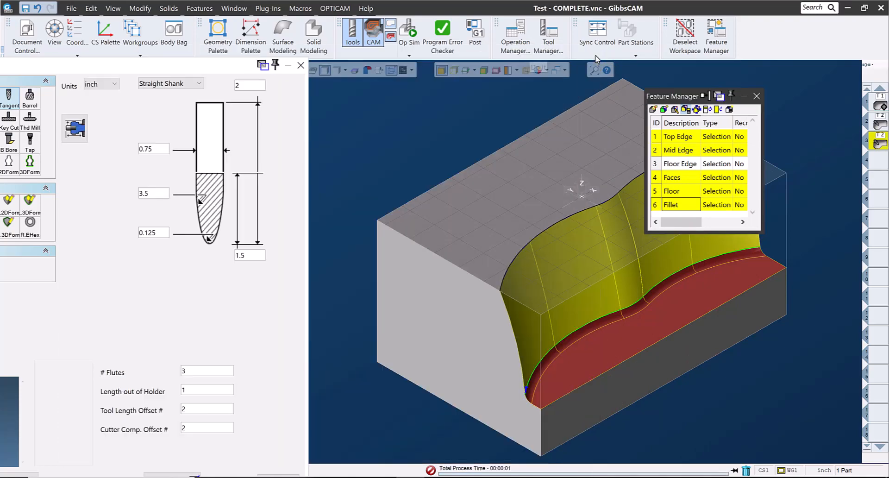
pyautogui.moveTo(589, 368); pyautogui.dragTo(324, 357, button='middle')
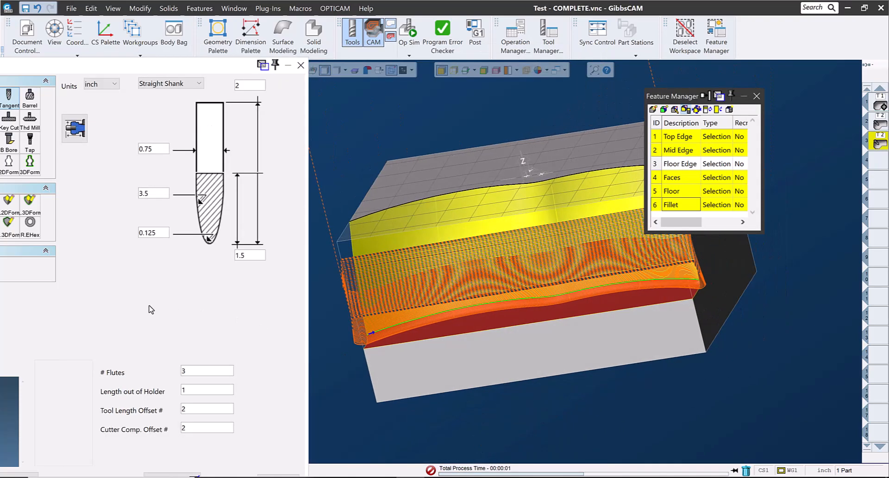
pyautogui.moveTo(570, 350); pyautogui.dragTo(355, 319, button='middle')
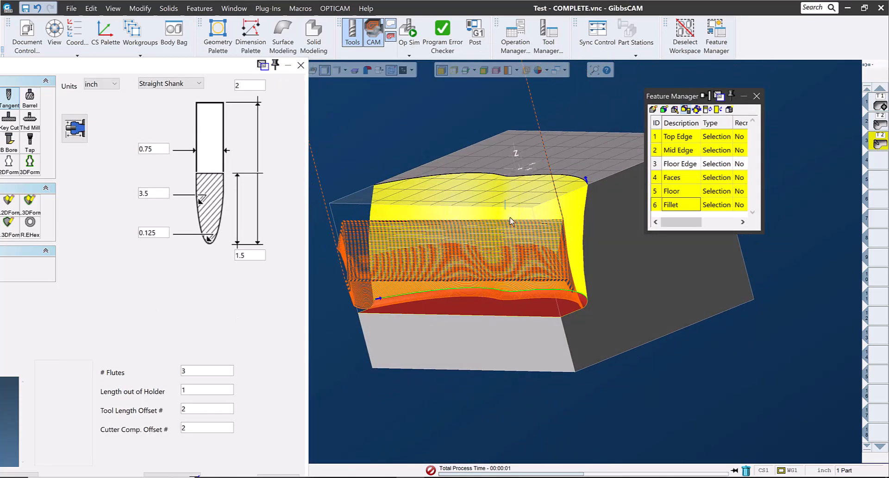
pyautogui.scroll(5, 591, 335)
pyautogui.moveTo(591, 335); pyautogui.dragTo(480, 336, button='middle')
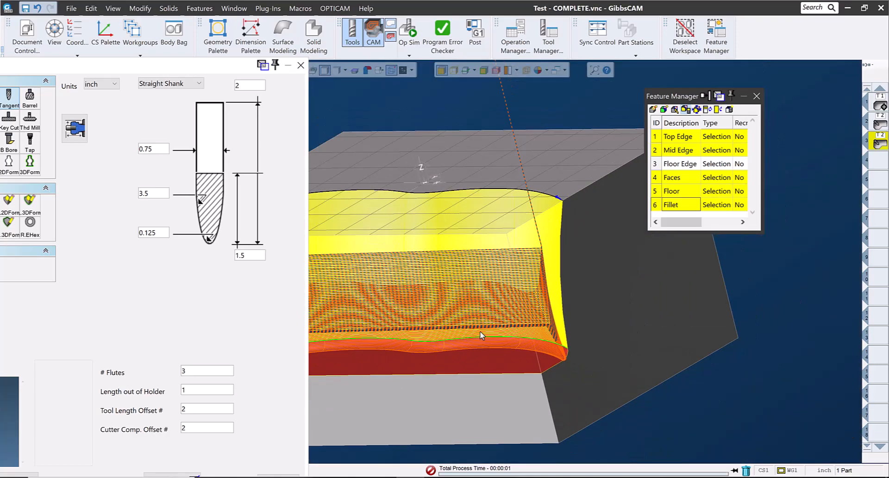
pyautogui.hotkey('ctrl', 'i')
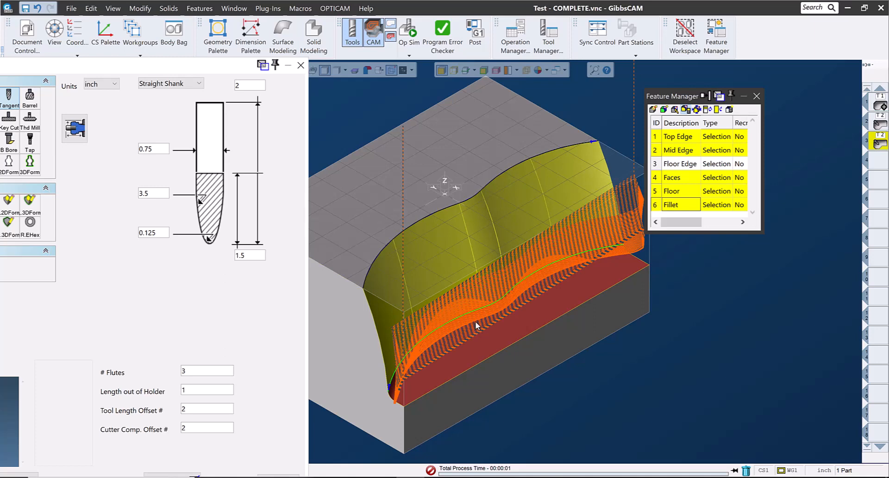
# Reopen the process and set its retract rapid and entry feed distances to 0 and air move safety distance to 0.1.
pyautogui.moveTo(686, 99); pyautogui.dragTo(784, 71)
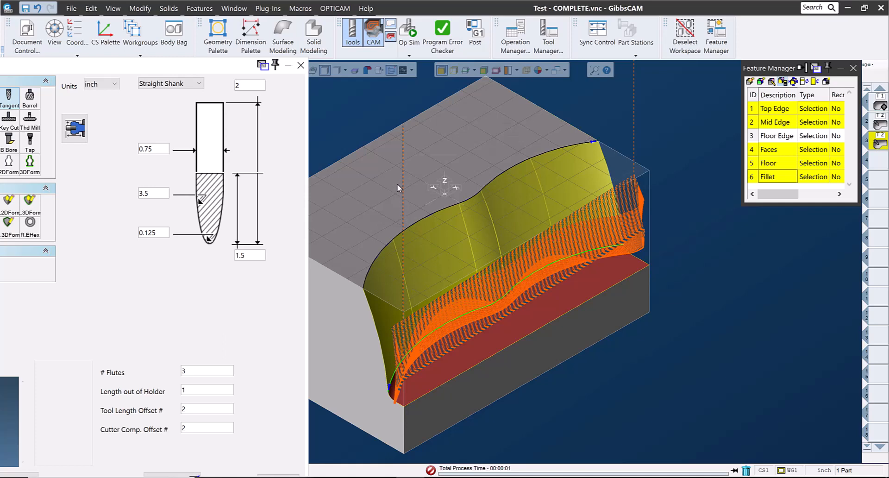
pyautogui.click(301, 66)
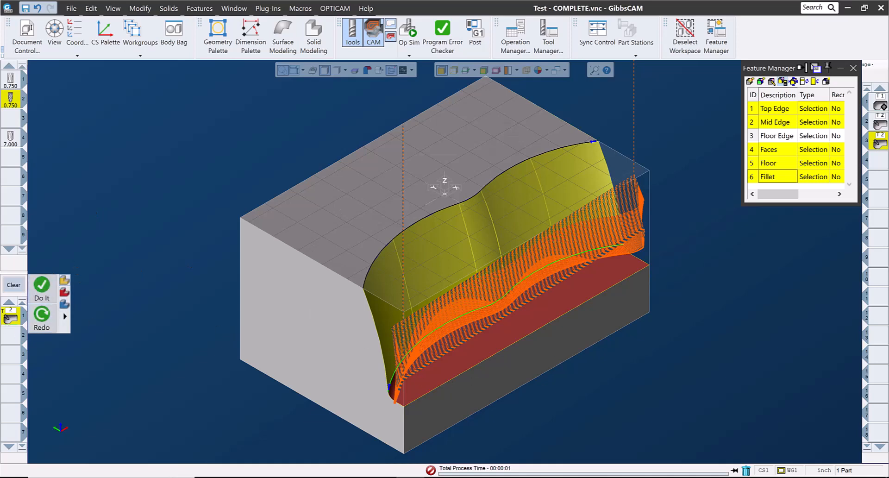
pyautogui.doubleClick(16, 316)
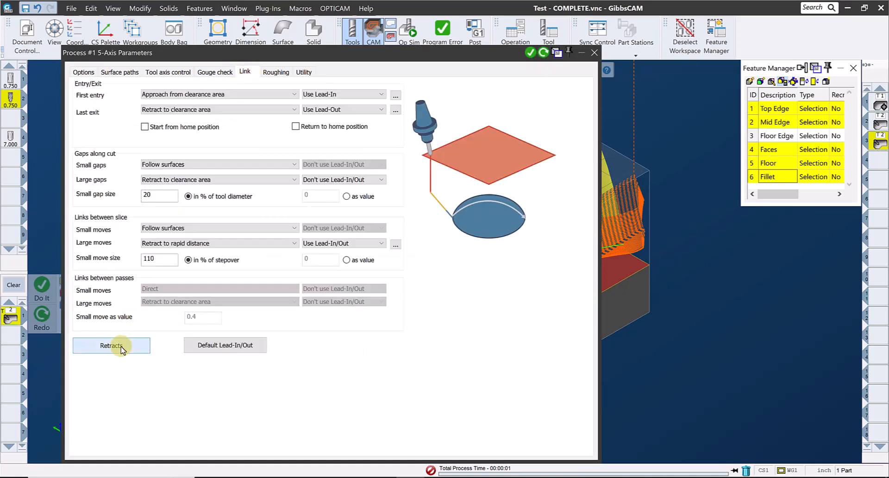
pyautogui.click(122, 348)
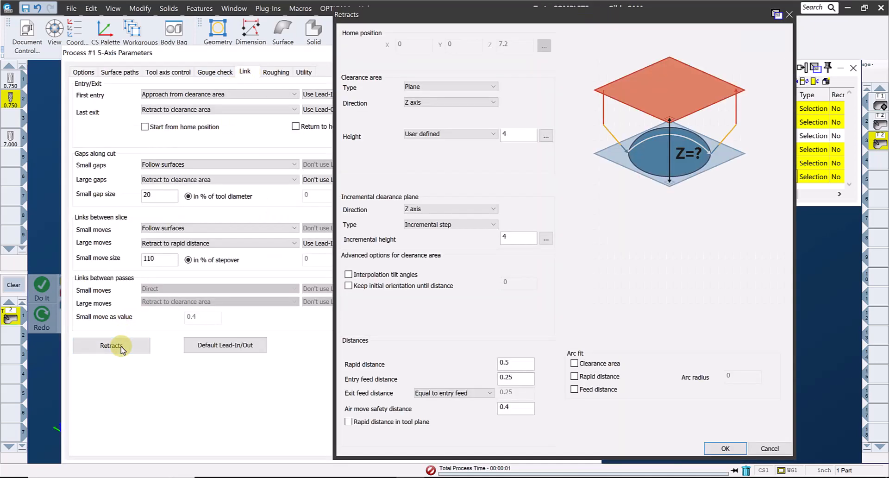
pyautogui.doubleClick(515, 362)
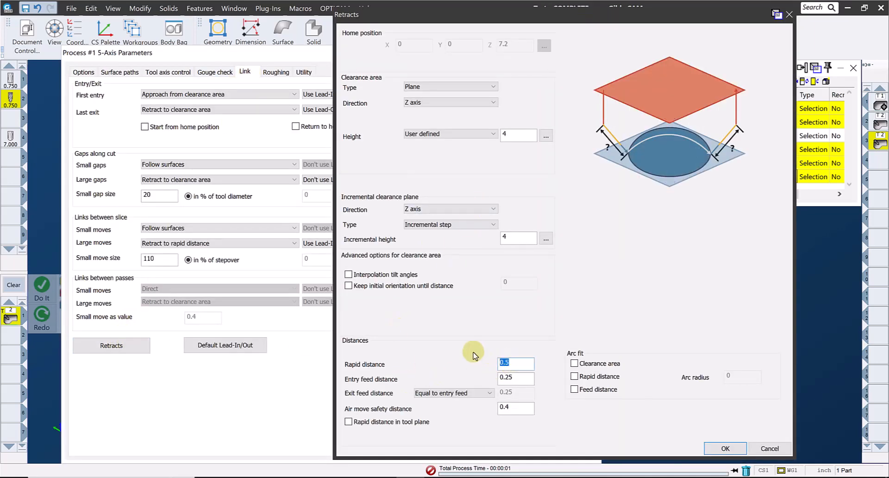
pyautogui.doubleClick(512, 379)
pyautogui.write('0')
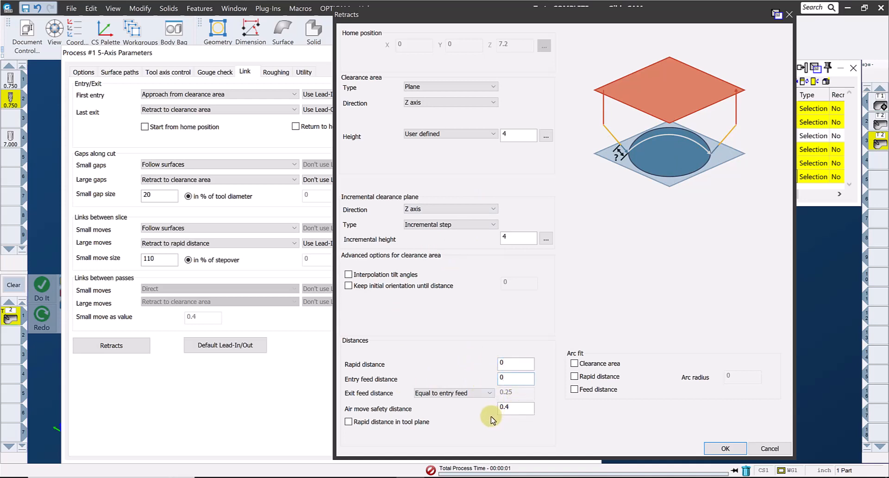
pyautogui.doubleClick(514, 409)
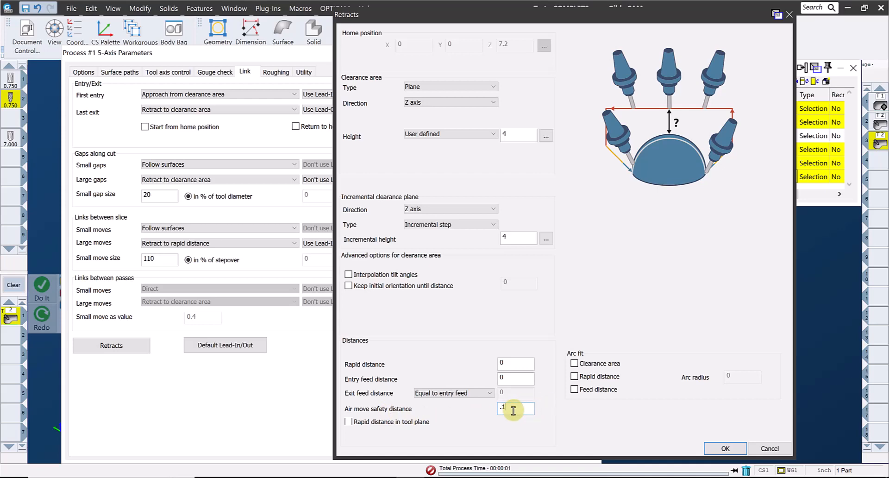
pyautogui.click(722, 448)
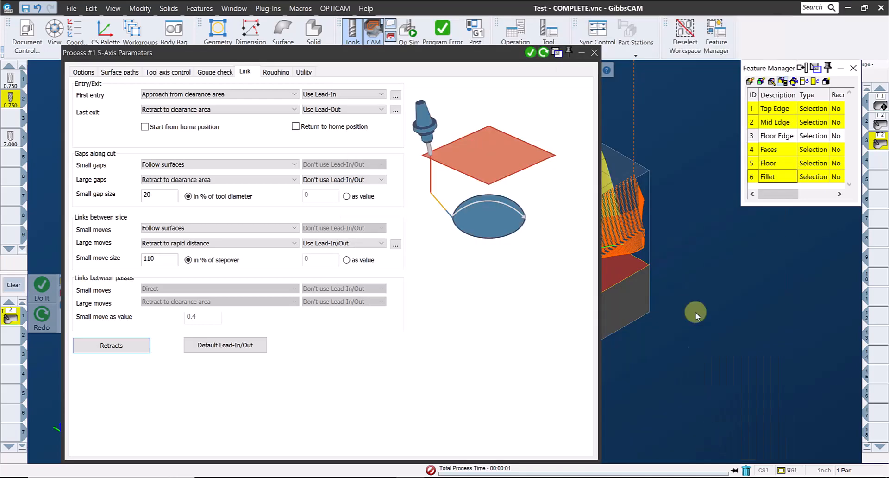
# Regenerate the operation with the revised retracts and inspect the lead-in and lead-out moves at the end of the wall.
pyautogui.click(544, 53)
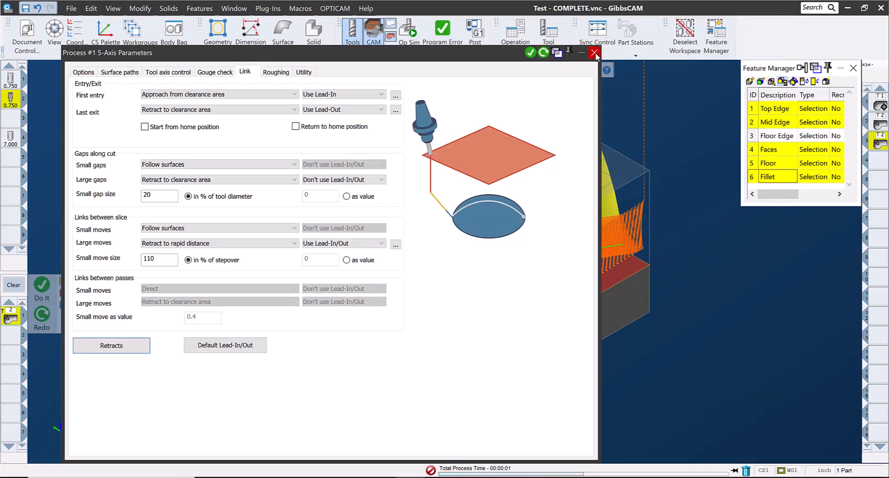
pyautogui.click(594, 53)
pyautogui.moveTo(636, 248); pyautogui.dragTo(25, 290, button='middle')
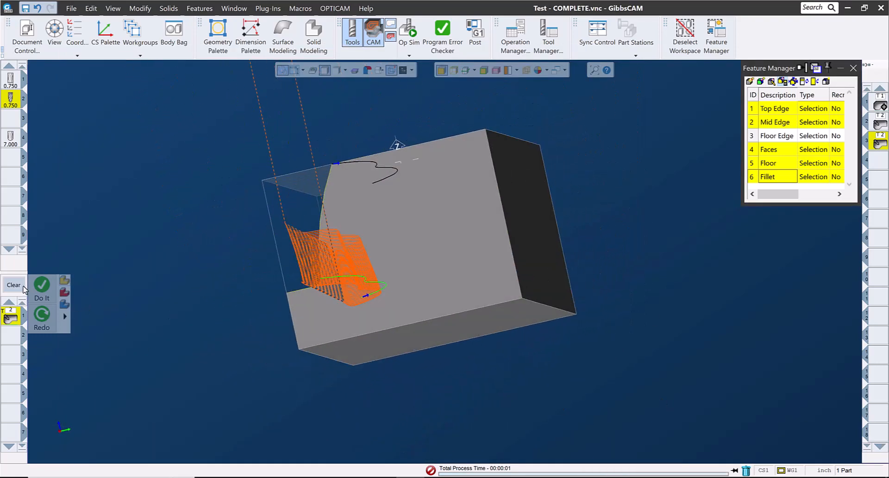
pyautogui.moveTo(67, 327); pyautogui.dragTo(88, 347, button='middle')
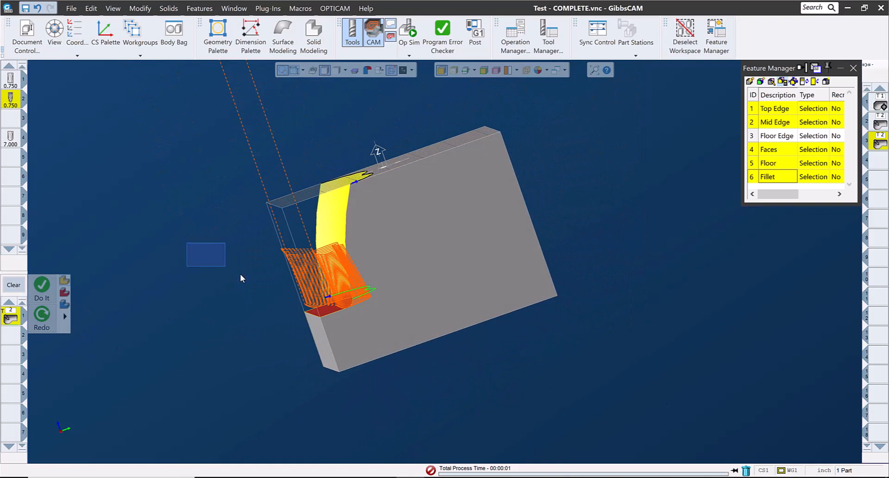
pyautogui.scroll(5, 240, 273)
pyautogui.keyDown('shift'); pyautogui.moveTo(563, 274); pyautogui.dragTo(360, 323, button='middle'); pyautogui.keyUp('shift')
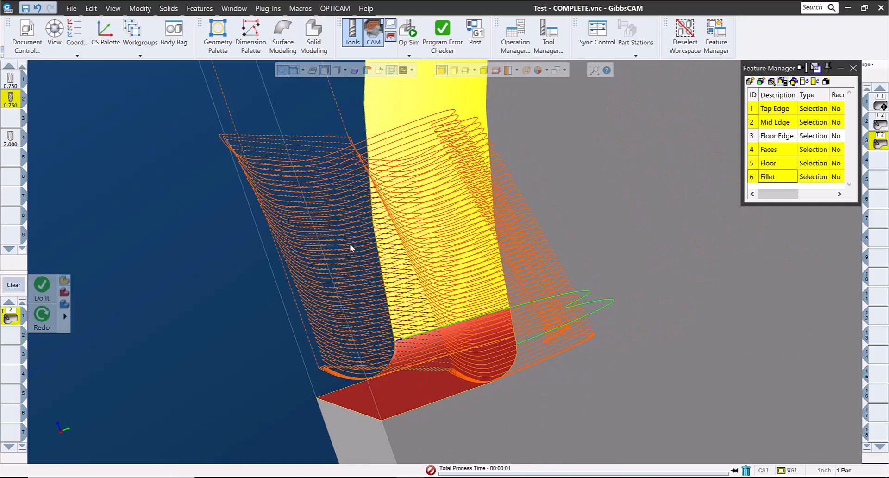
pyautogui.hotkey('ctrl', 'i')
pyautogui.hotkey('ctrl', 'u')
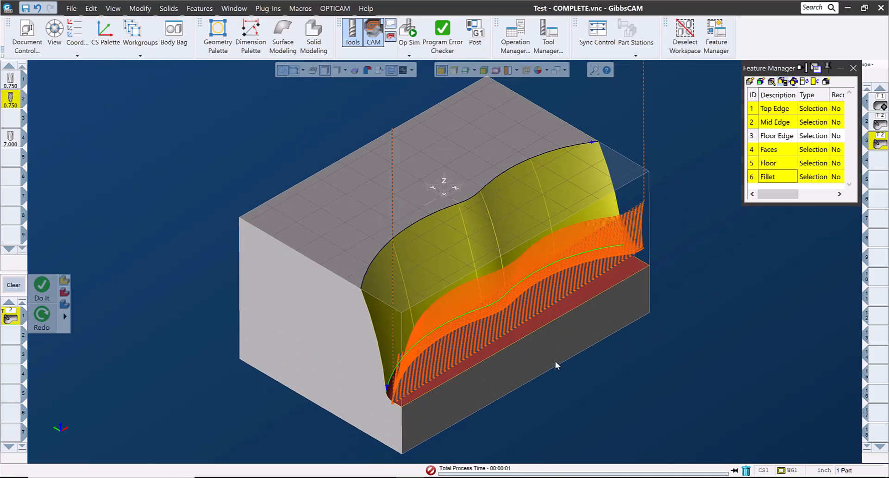
# Simulate the program in Op Sim at an increased speed and examine the finished wall and fillet on the machined part.
pyautogui.moveTo(554, 360); pyautogui.dragTo(419, 70, button='middle')
pyautogui.click(410, 32)
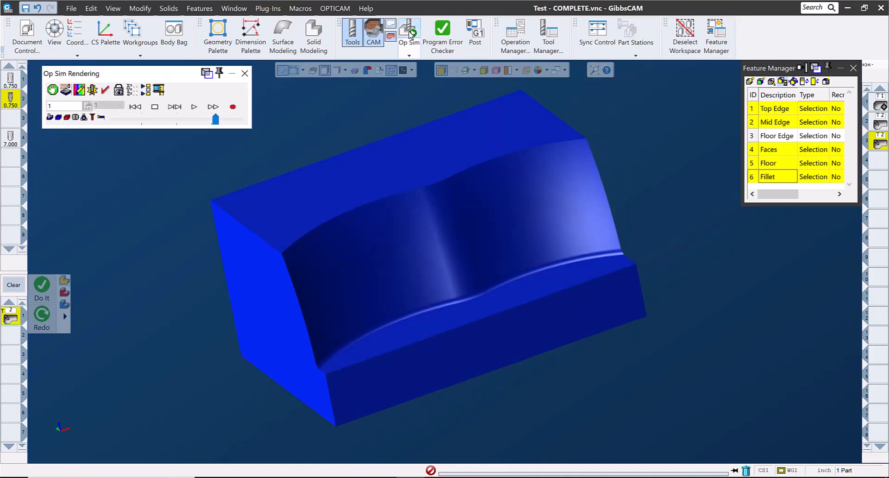
pyautogui.hotkey('ctrl', 'i')
pyautogui.click(195, 108)
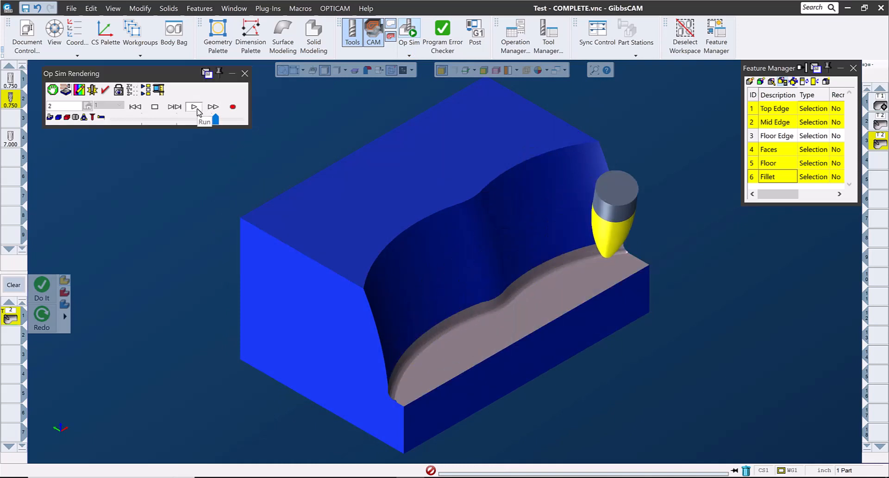
pyautogui.click(238, 120)
pyautogui.click(238, 120)
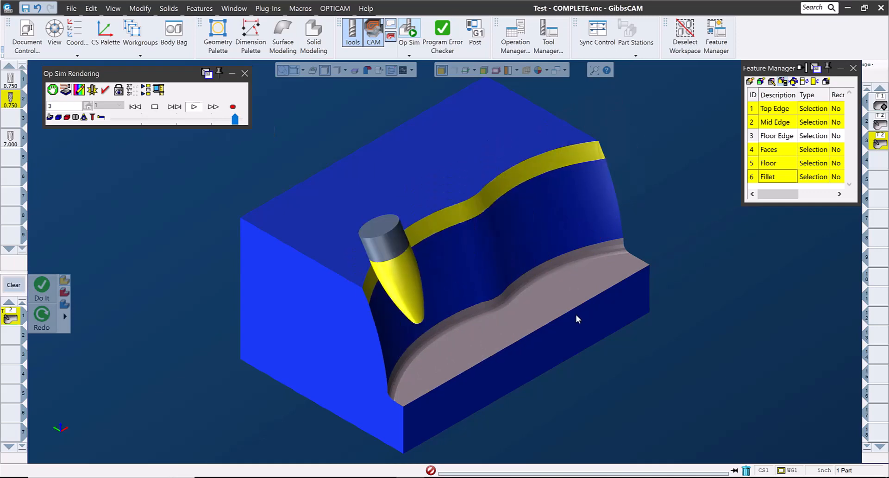
pyautogui.moveTo(576, 317); pyautogui.dragTo(436, 311, button='middle')
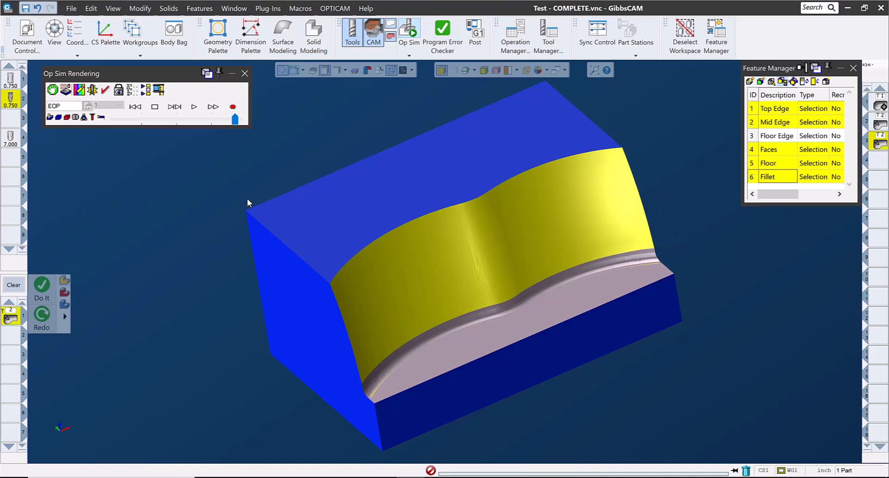
pyautogui.moveTo(647, 326); pyautogui.dragTo(188, 303, button='middle')
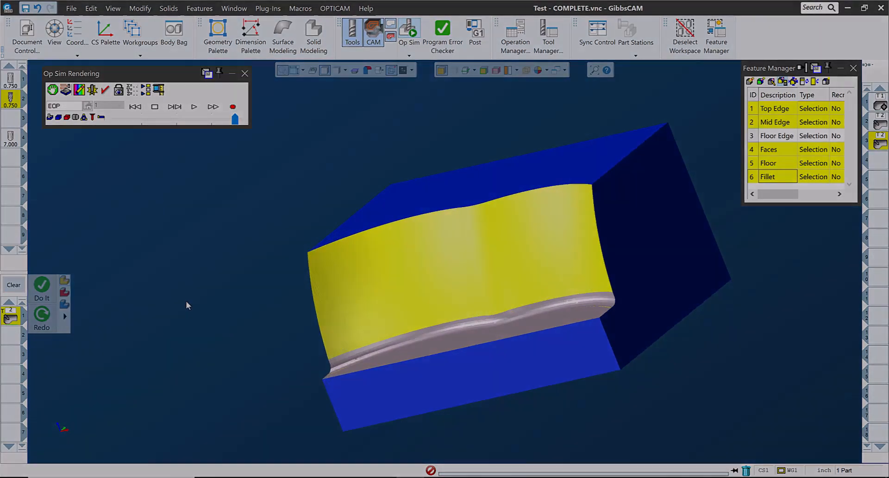